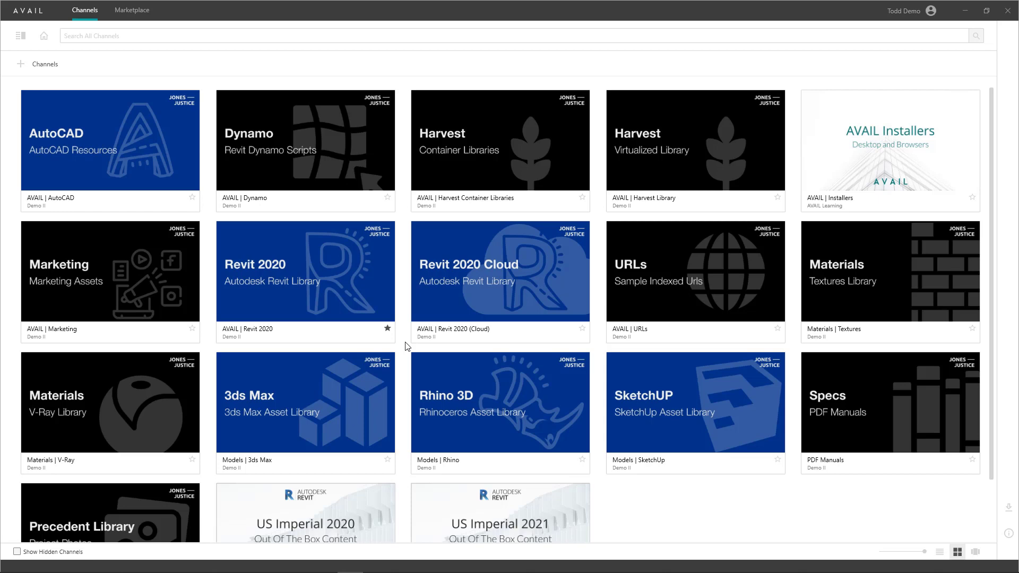
# Open the 'Harvest – Virtualized Library' channel tile from the Channels grid.
pyautogui.click(642, 137)
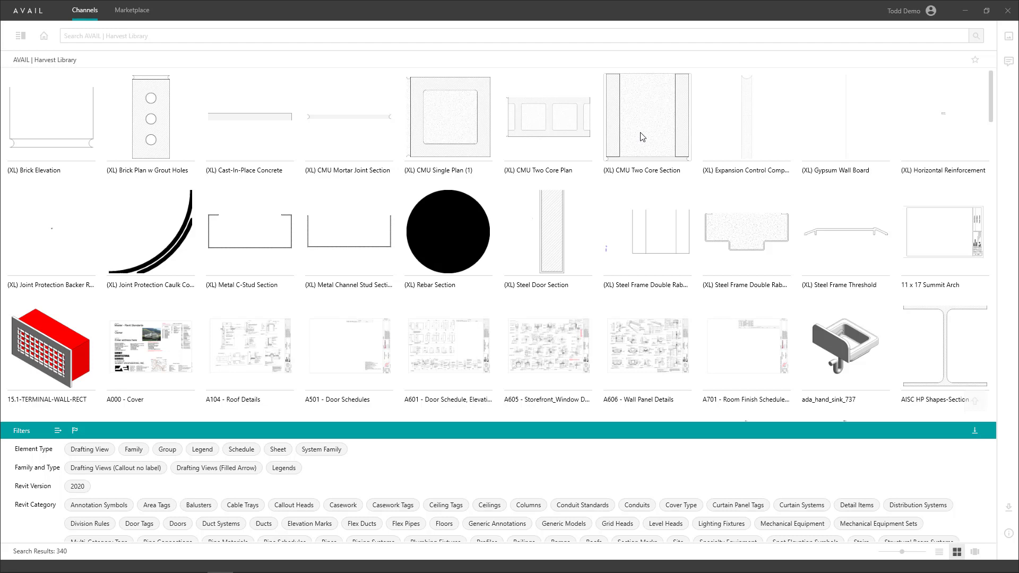
# Select the A104 - Roof Details sheet tile in the Harvest Library grid.
pyautogui.scroll(-2, 447, 259)
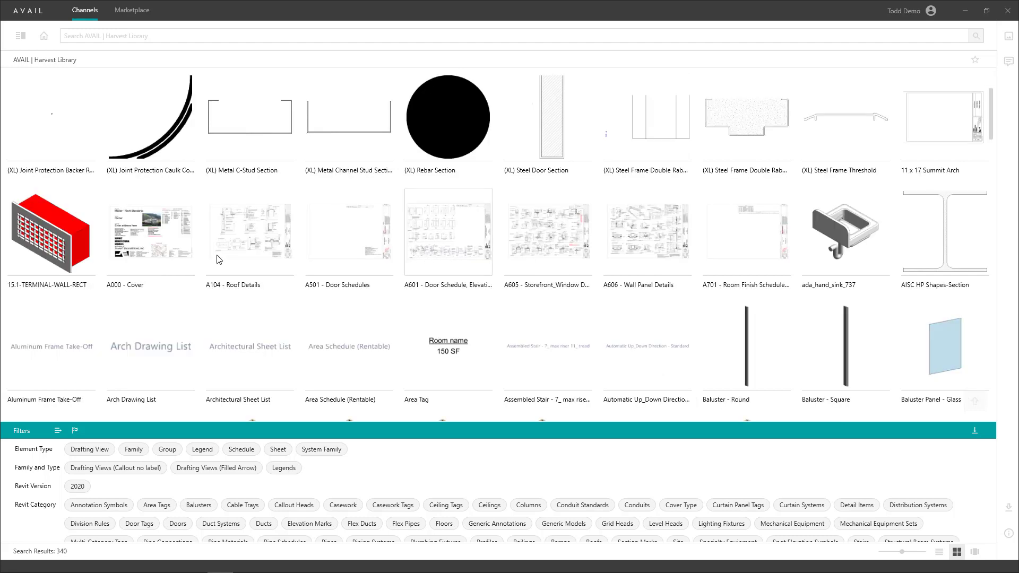
pyautogui.click(231, 244)
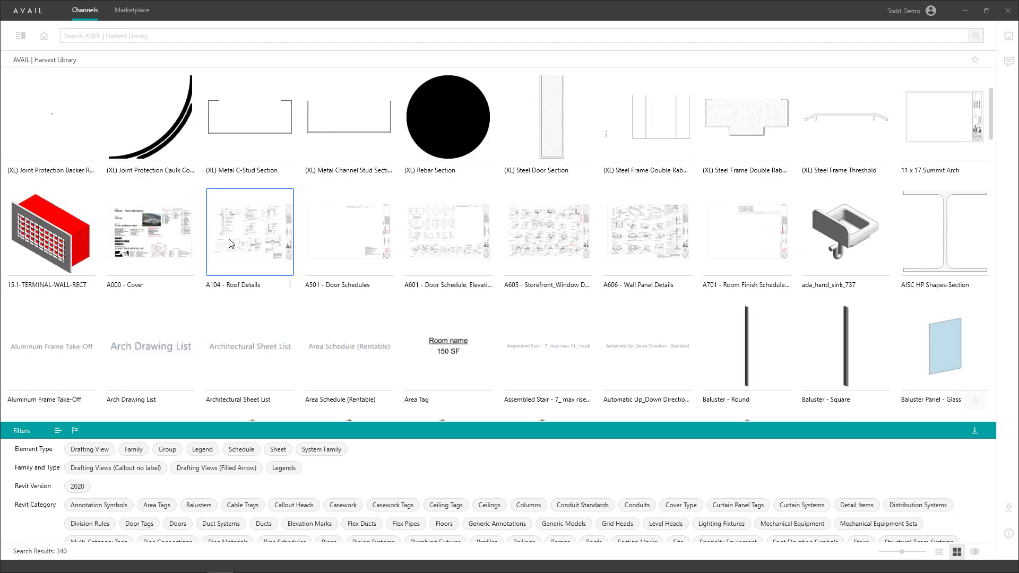
# Preview the A104 sheet full size and zoom into its Roof Hatch and Ladder detail.
pyautogui.click(1008, 37)
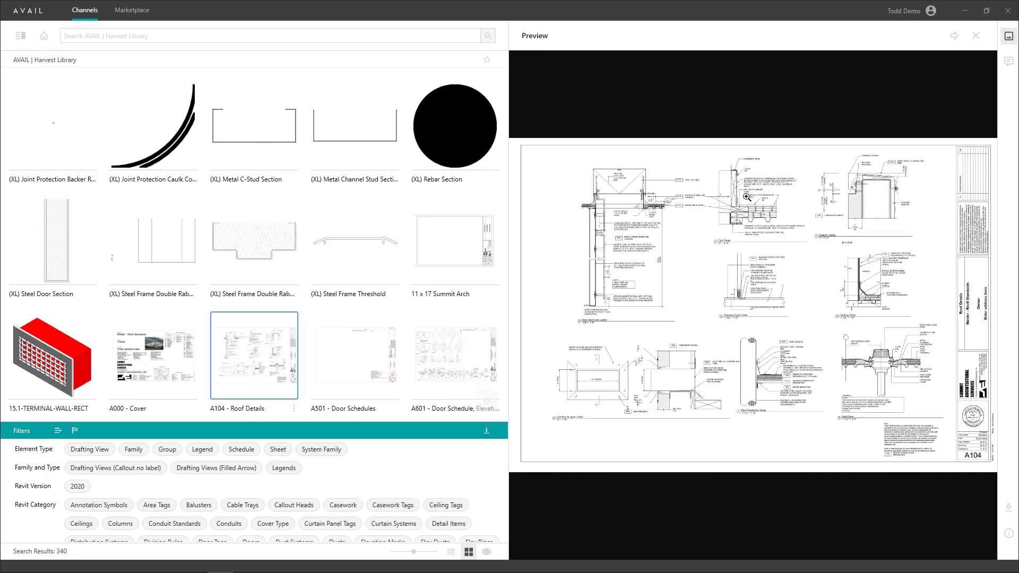
pyautogui.click(619, 276)
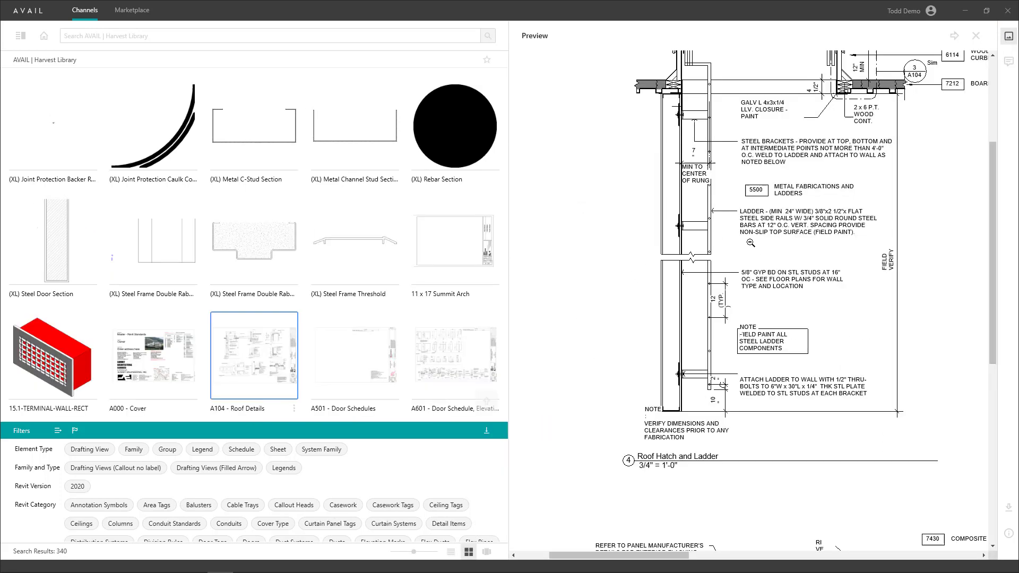
pyautogui.scroll(3, 751, 243)
pyautogui.scroll(-3, 753, 243)
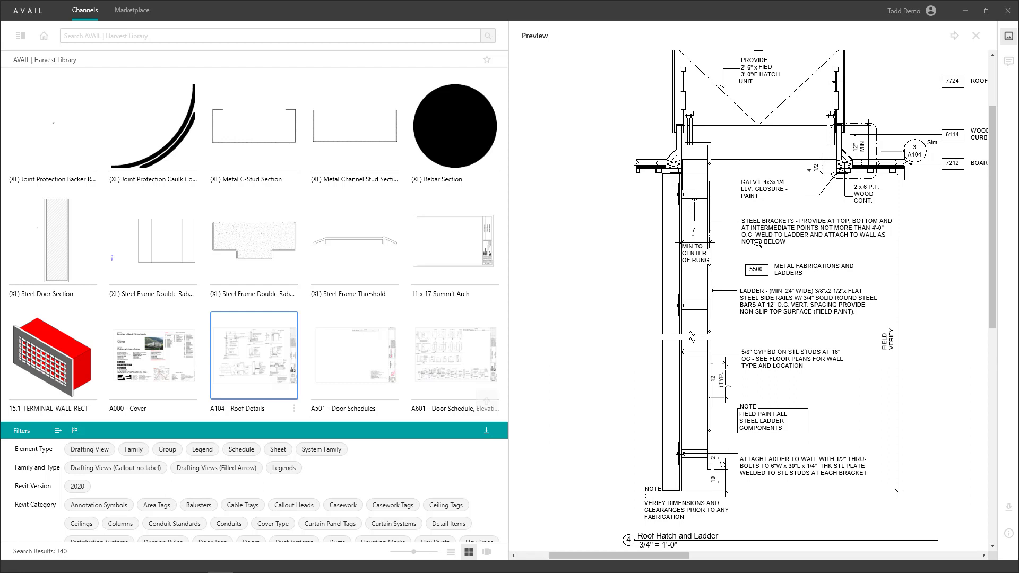
pyautogui.scroll(-5, 763, 254)
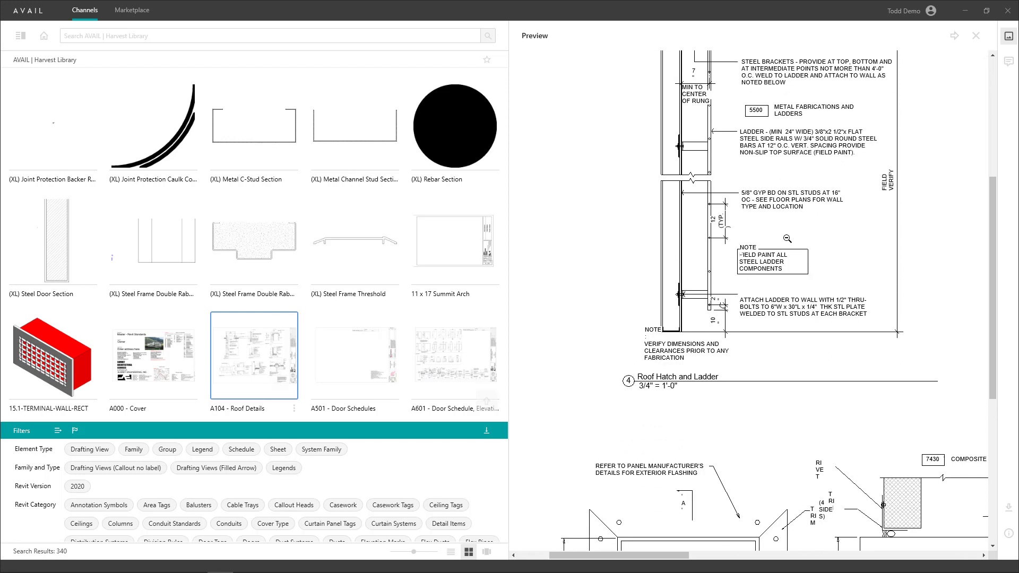
pyautogui.scroll(2, 789, 237)
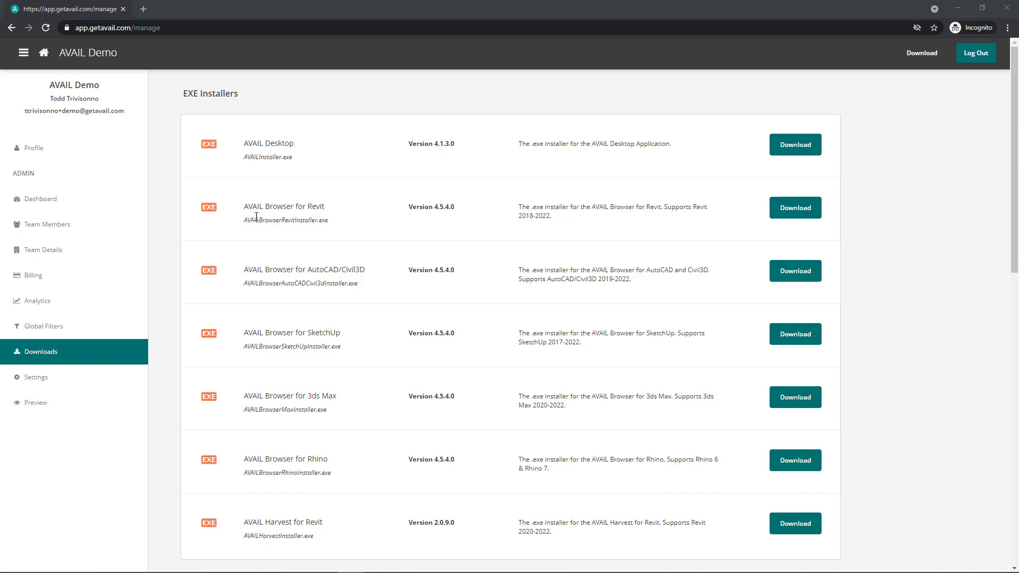
pyautogui.scroll(-3, 300, 238)
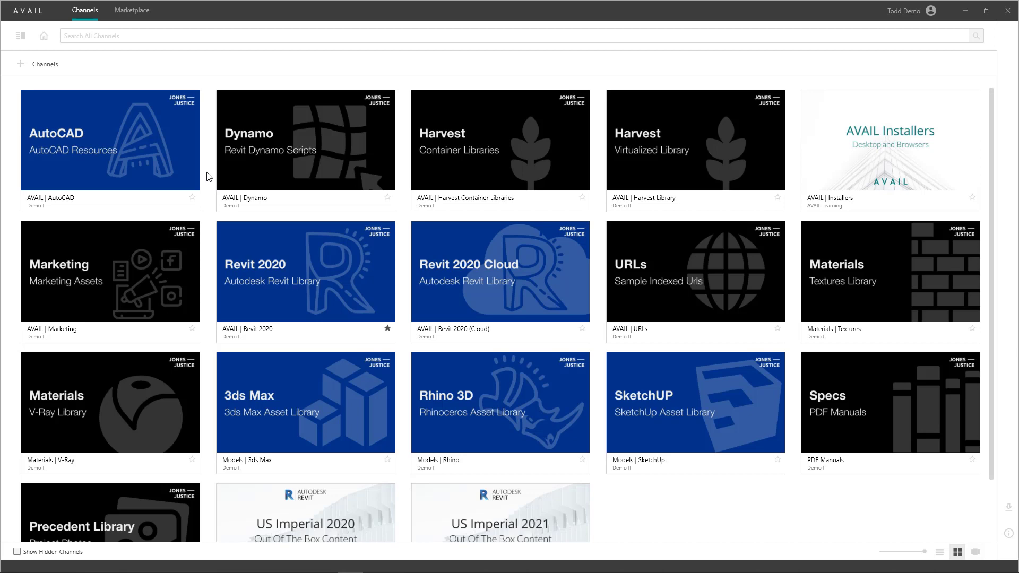
# Add a new channel named 'Container Files' and create it.
pyautogui.click(19, 64)
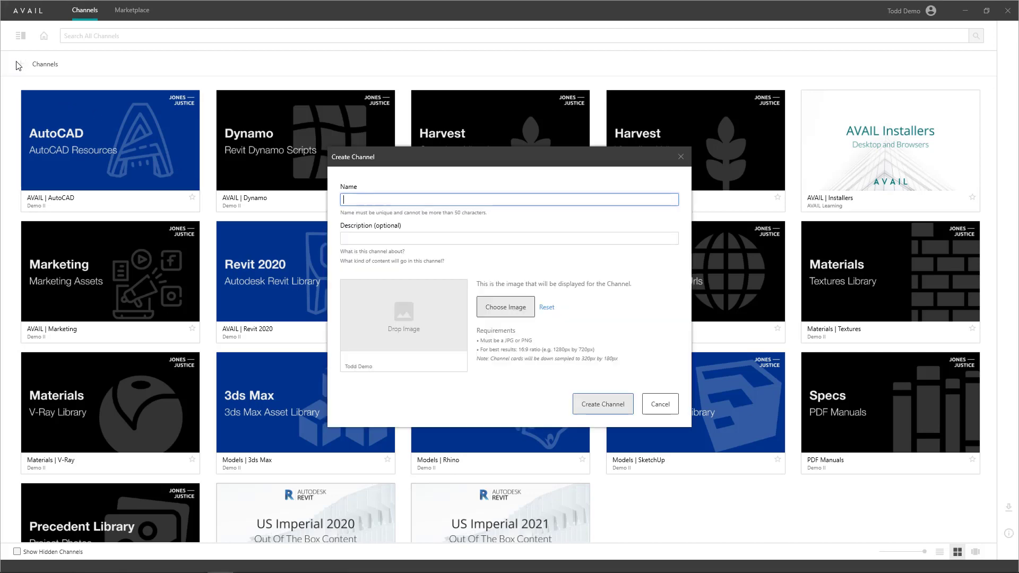
pyautogui.write('Conta')
pyautogui.write('iner Gile')
pyautogui.write('iles')
pyautogui.click(597, 408)
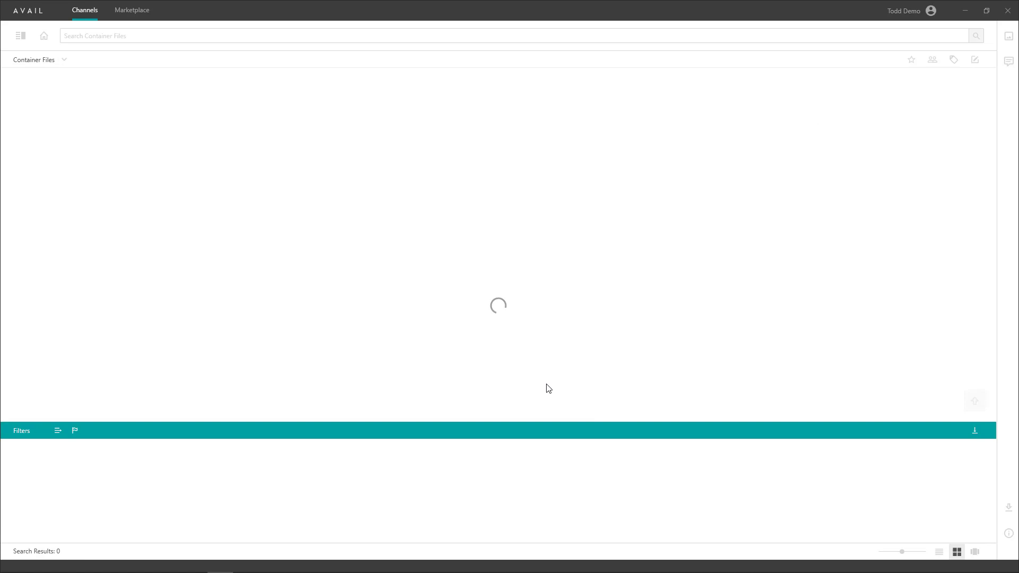
# Drop the Harvest RVTs folder from Explorer onto the Container Files channel.
pyautogui.moveTo(309, 13); pyautogui.dragTo(509, 77)
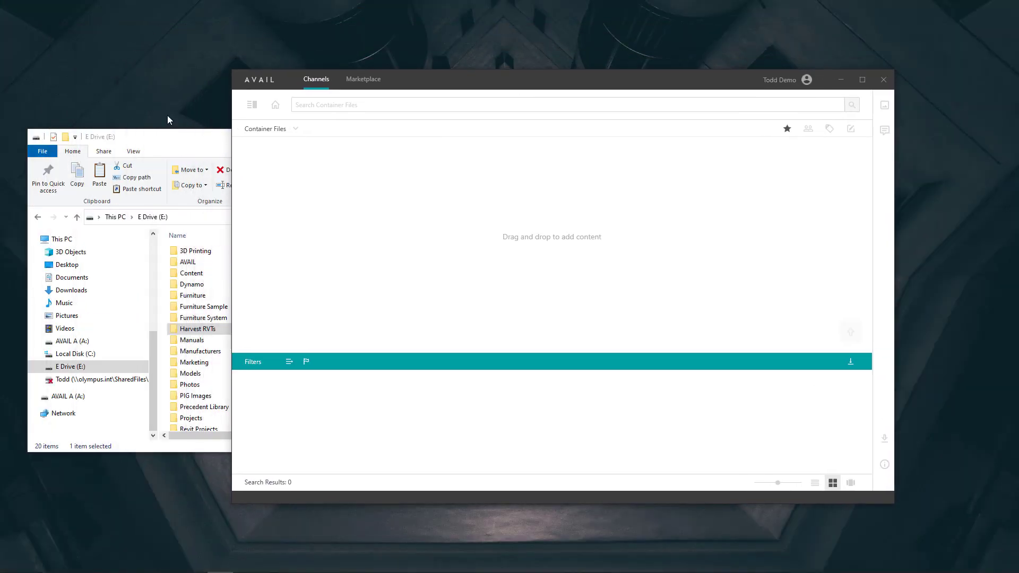
pyautogui.click(170, 136)
pyautogui.moveTo(197, 329); pyautogui.dragTo(657, 260)
pyautogui.click(639, 413)
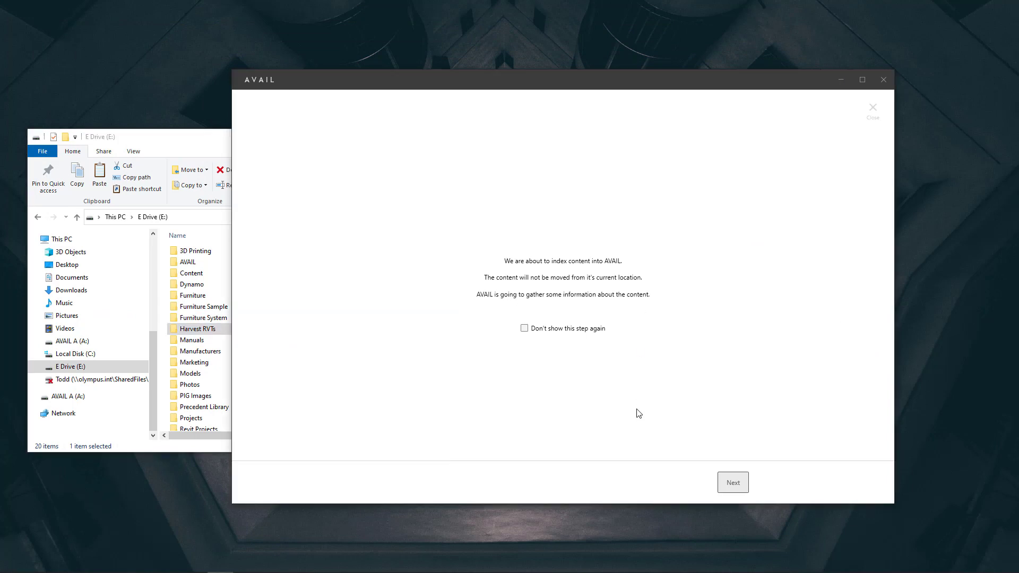
# Finish the indexing wizard keeping all three .rvt files and adding no tags.
pyautogui.click(732, 480)
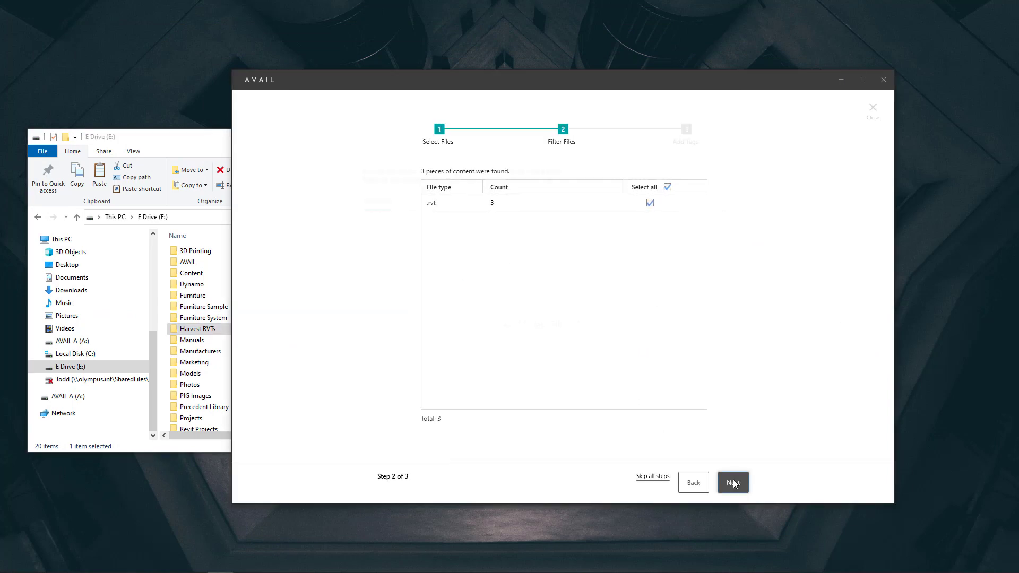
pyautogui.click(734, 481)
pyautogui.click(734, 482)
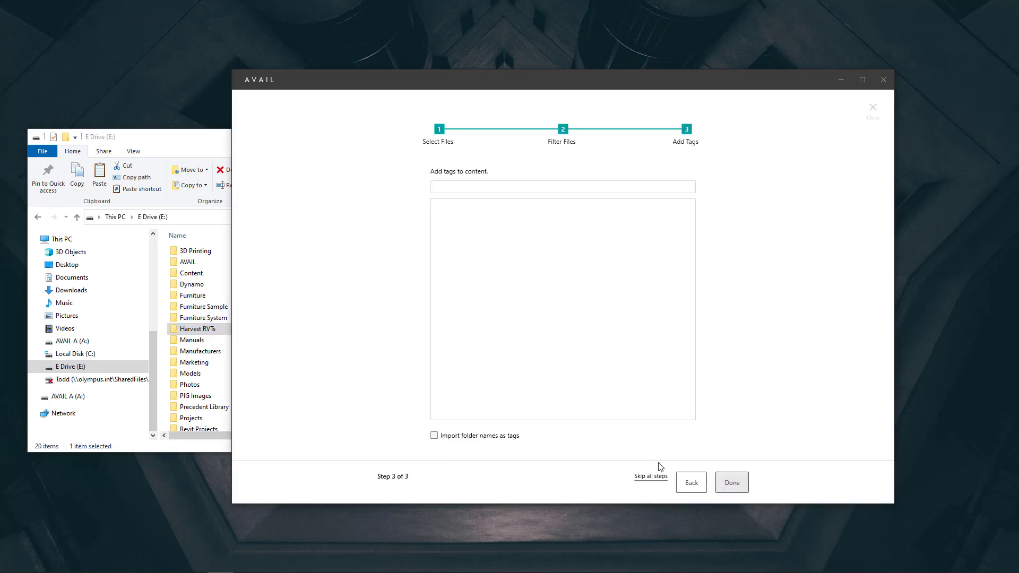
pyautogui.click(734, 483)
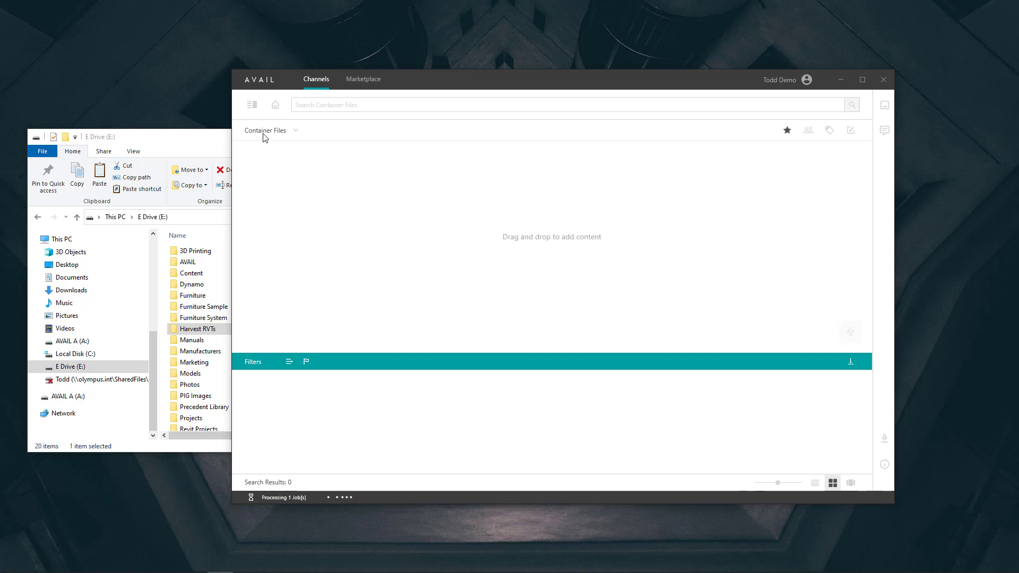
# Create an empty 'Destination Channel', then bring Revit's Home screen forward full-screen.
pyautogui.click(275, 105)
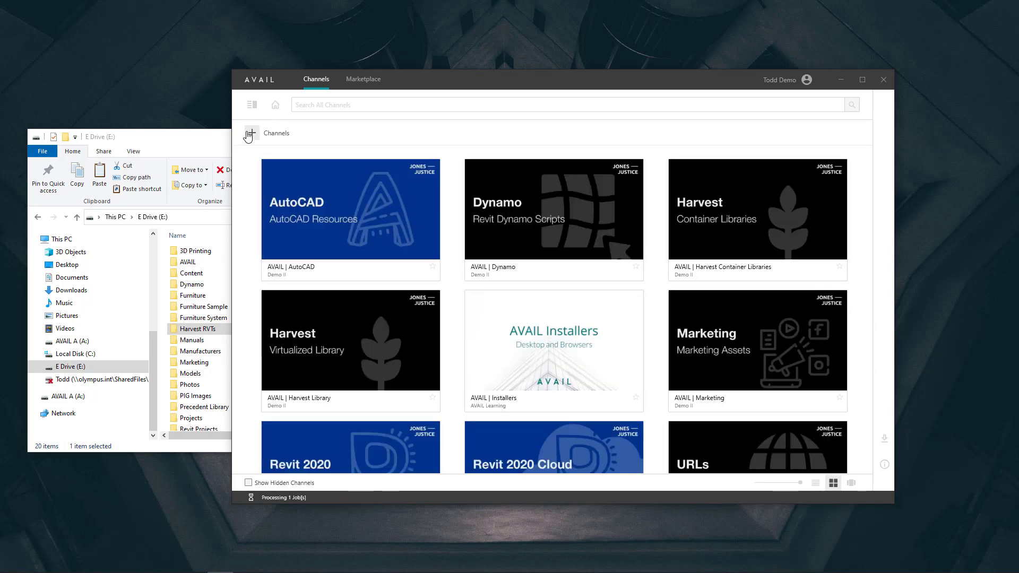
pyautogui.click(249, 134)
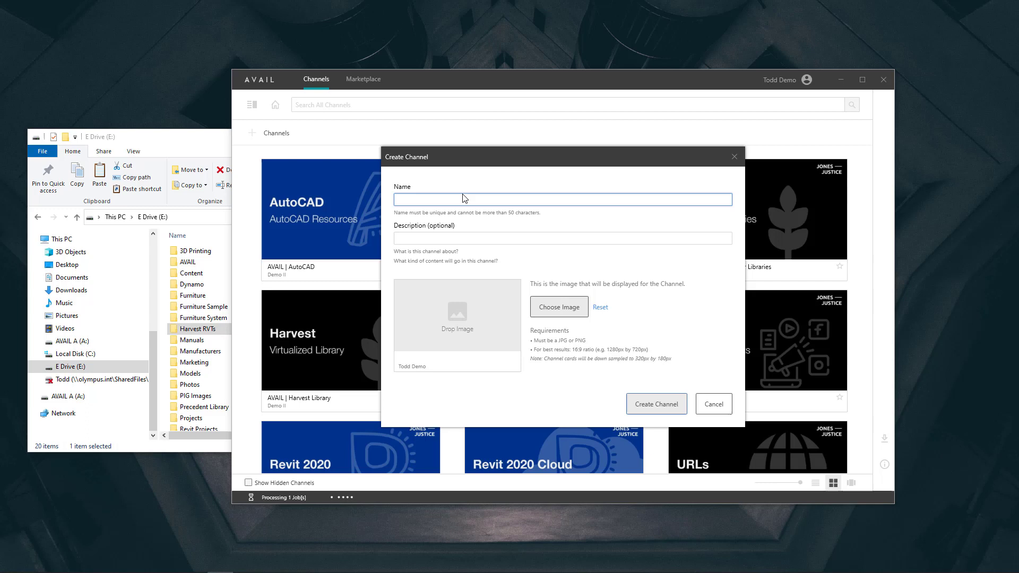
pyautogui.write('Destination Channel')
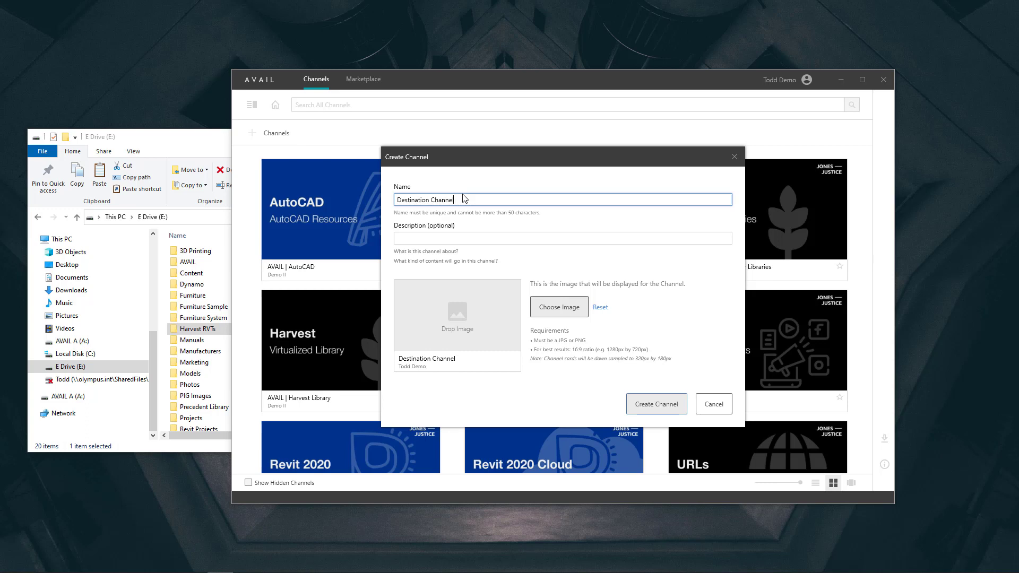
pyautogui.click(670, 403)
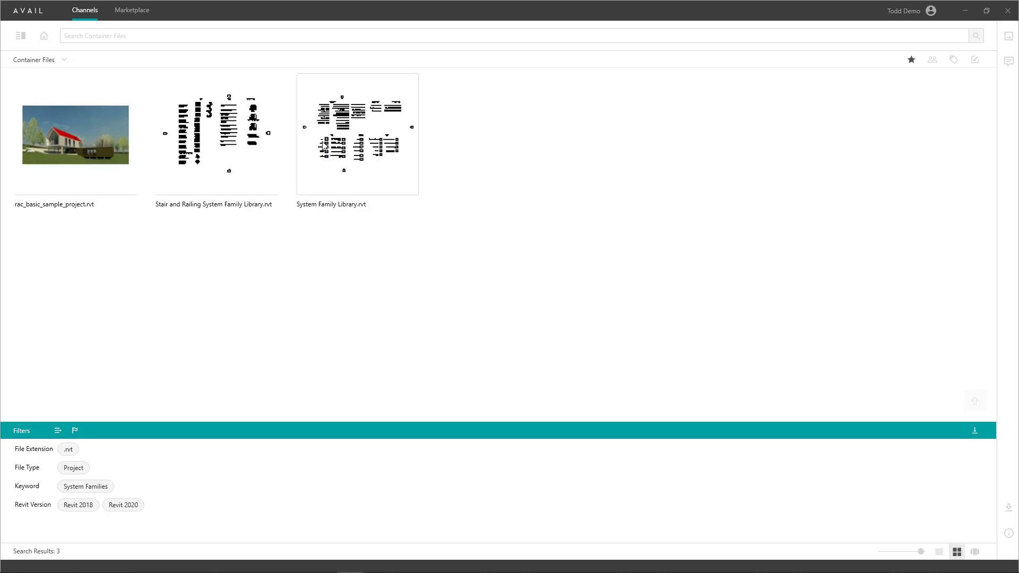
pyautogui.doubleClick(421, 18)
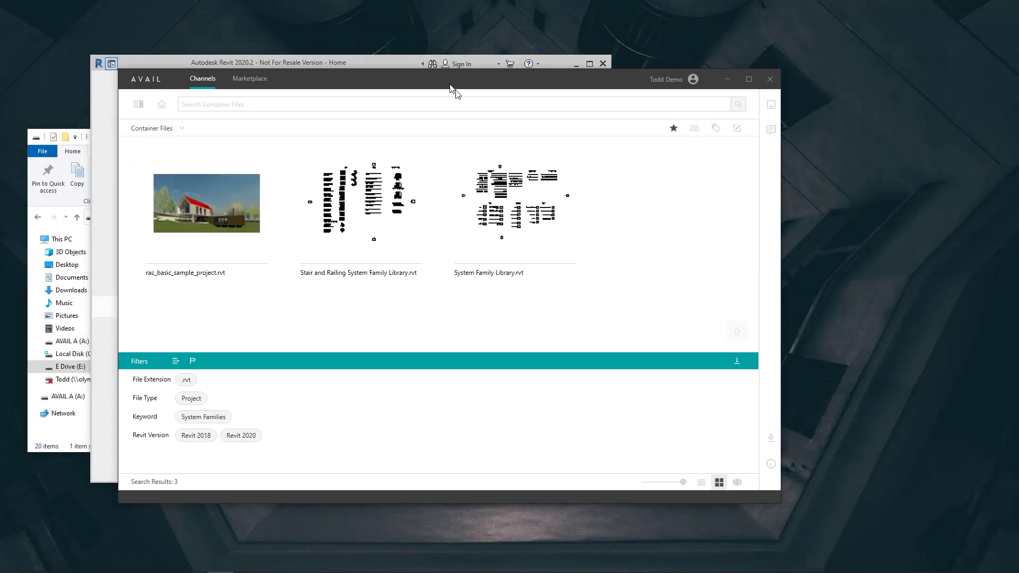
pyautogui.moveTo(400, 64); pyautogui.dragTo(398, 7)
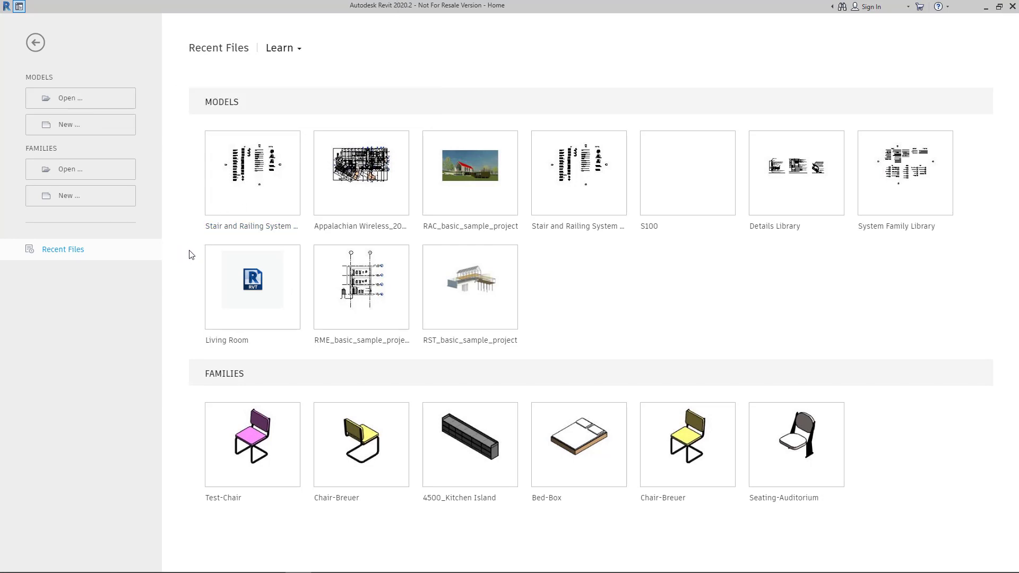
# Create a new Construction Template project and launch AVAIL Harvest from Add-Ins.
pyautogui.click(100, 129)
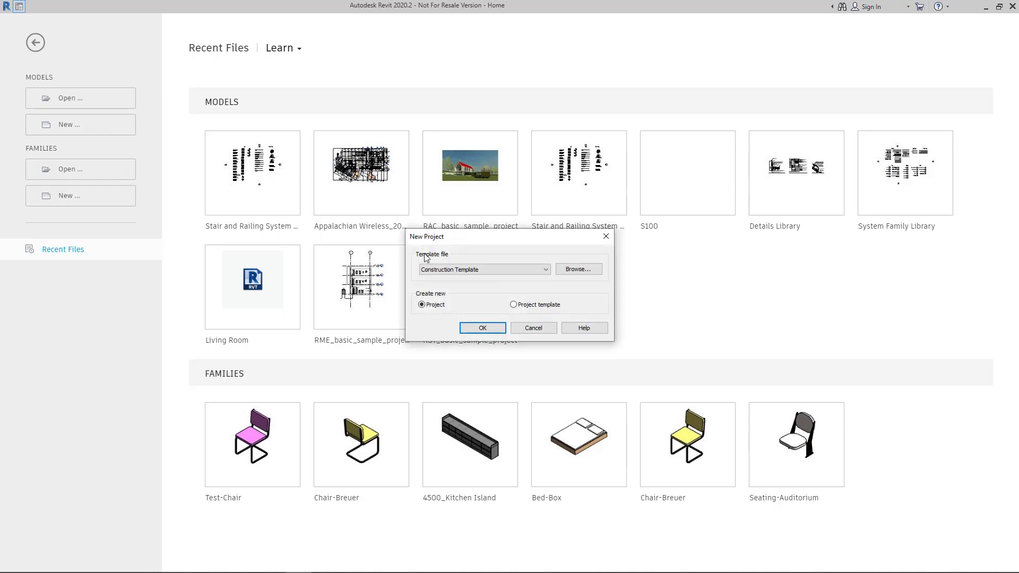
pyautogui.click(484, 326)
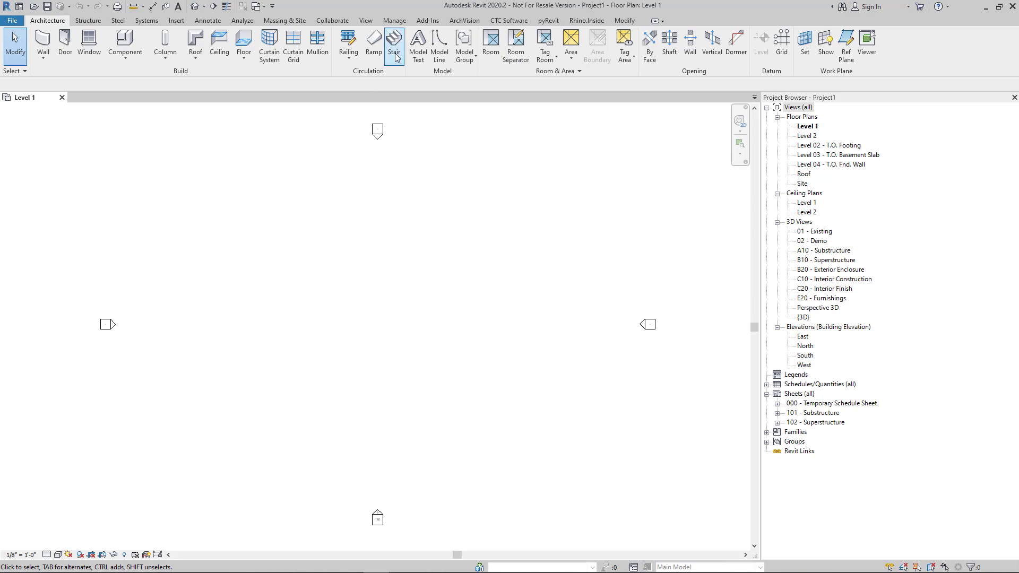
pyautogui.click(424, 23)
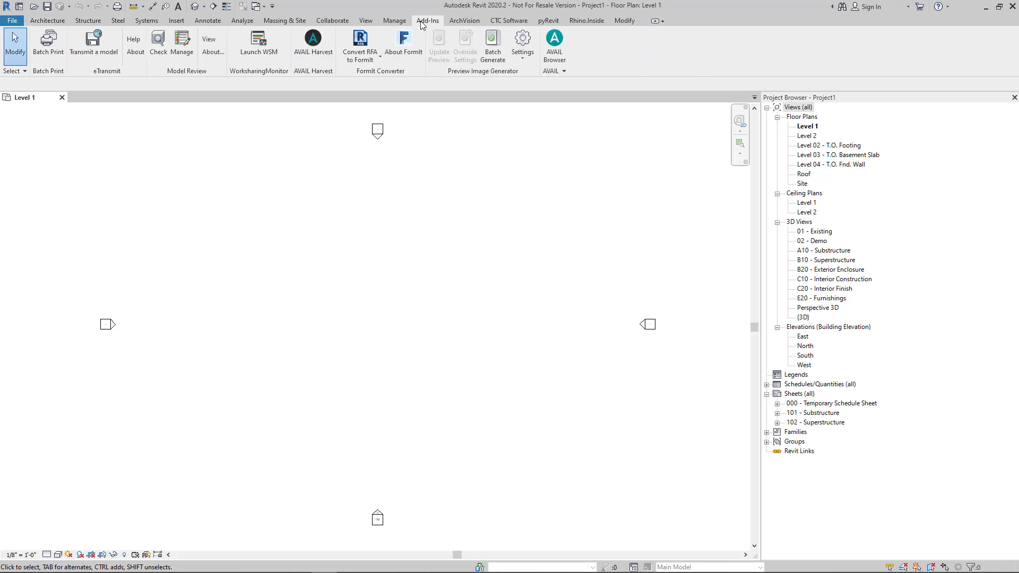
pyautogui.click(317, 39)
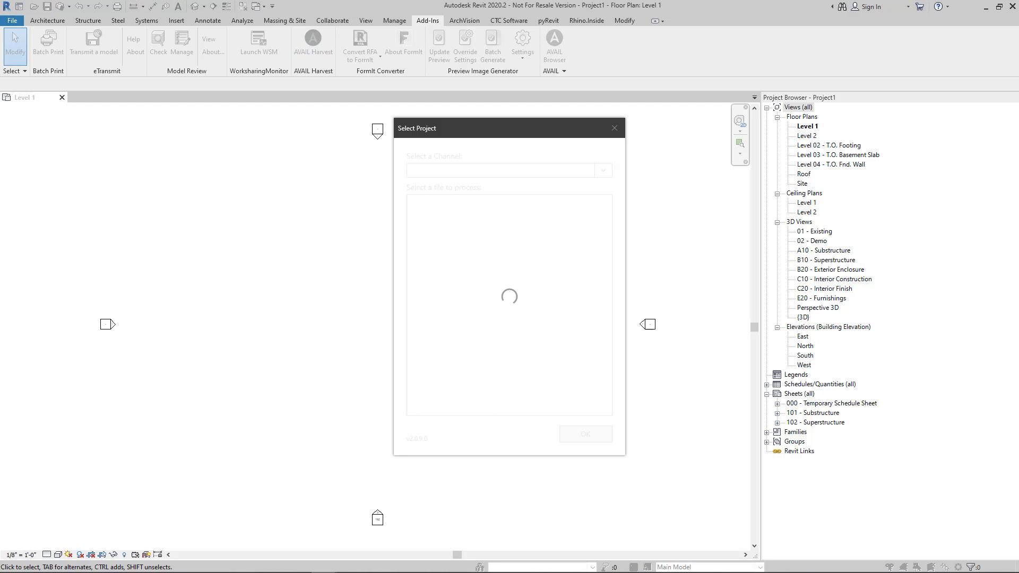
# Sign in to AVAIL with the account e-mail and password, then allow Harvest access.
pyautogui.click(214, 224)
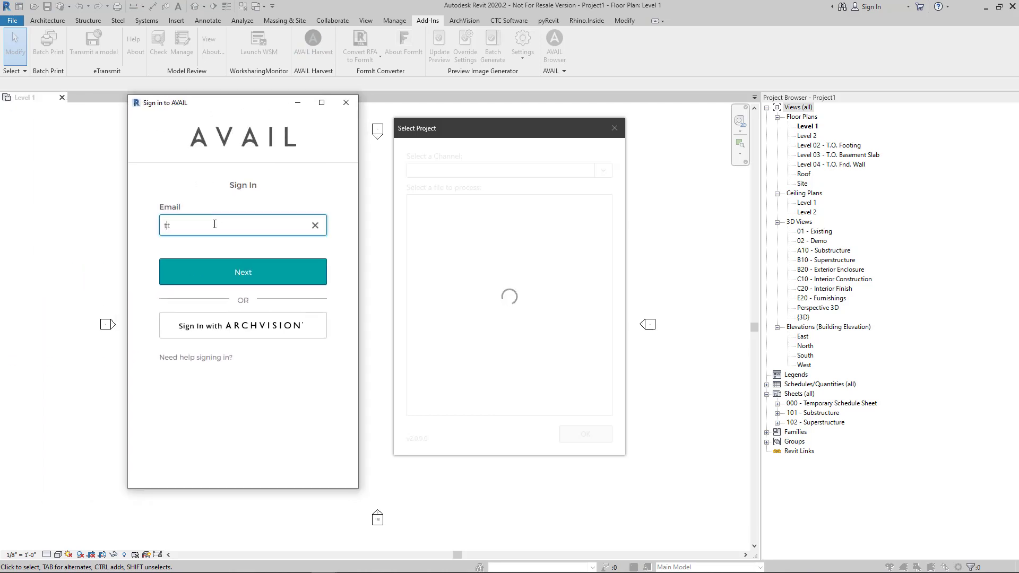
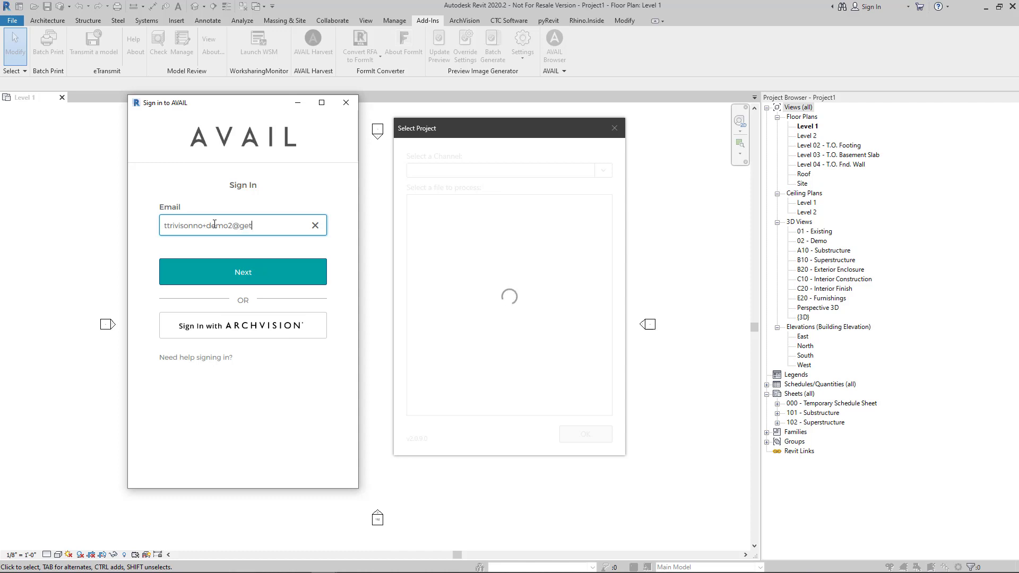
pyautogui.press('Return')
pyautogui.write('***********')
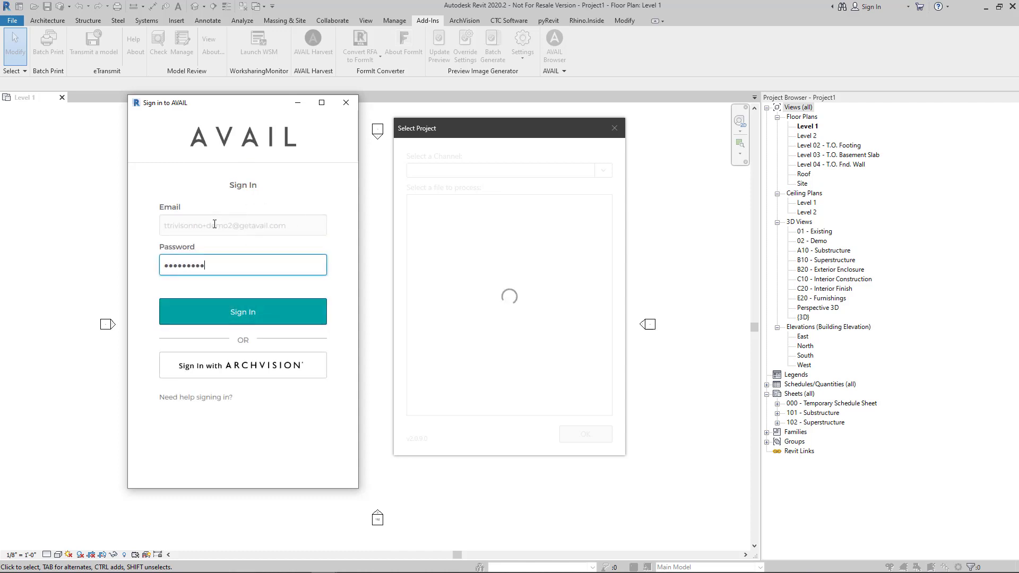
pyautogui.press('Return')
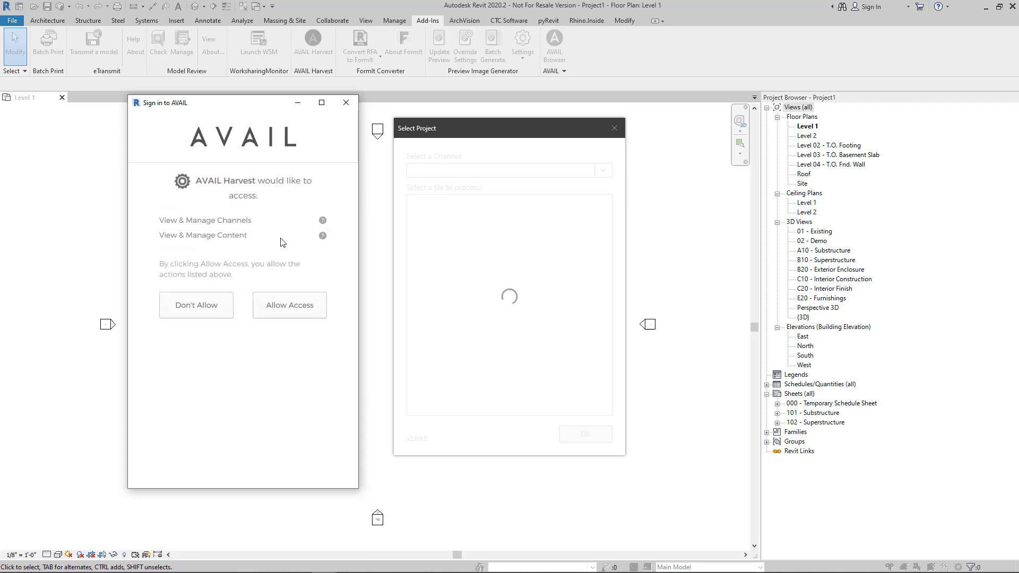
pyautogui.click(281, 315)
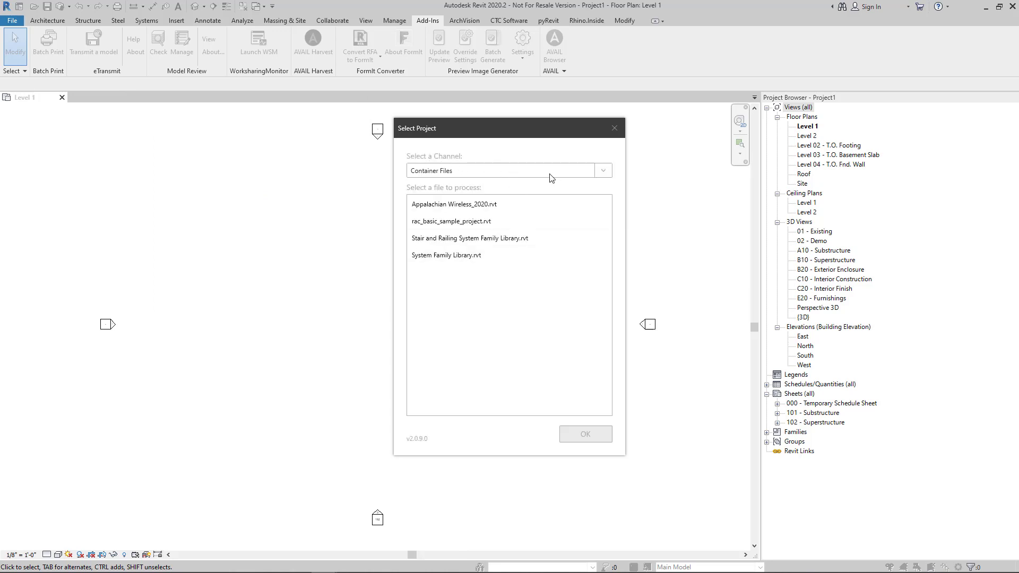
# Open Appalachian Wireless_2020.rvt from the Container Files channel in Select Project.
pyautogui.click(605, 173)
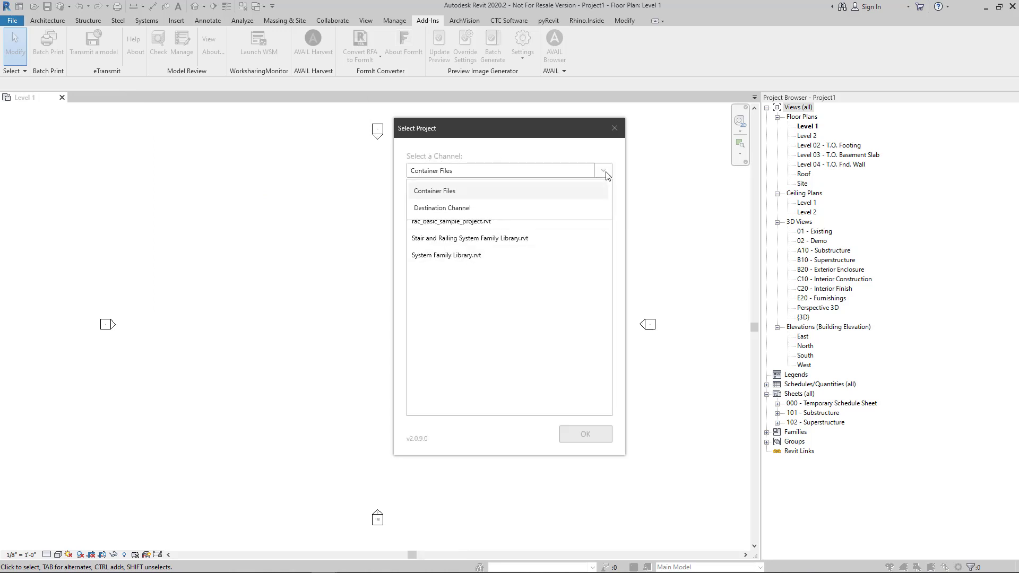
pyautogui.click(522, 194)
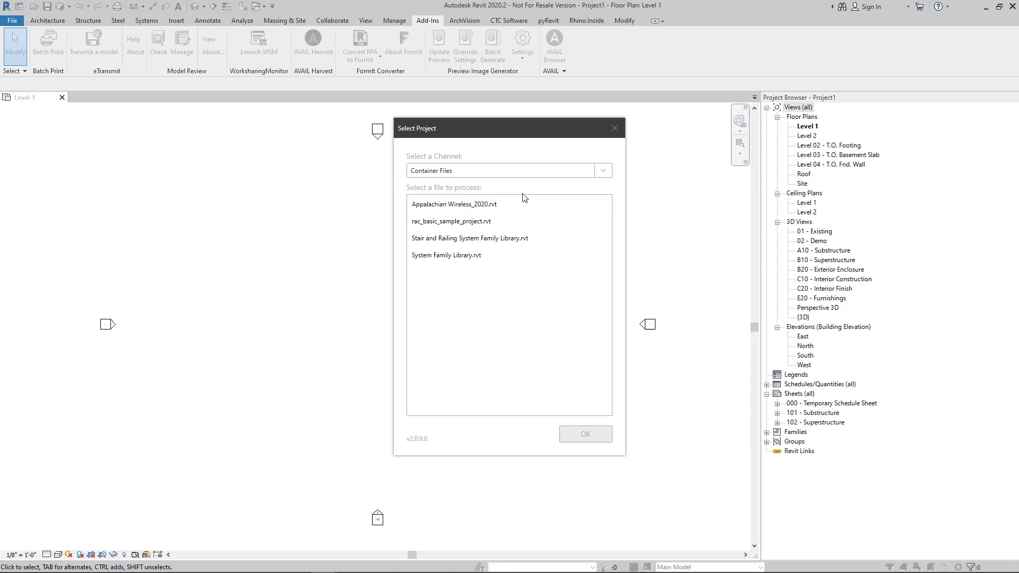
pyautogui.click(439, 206)
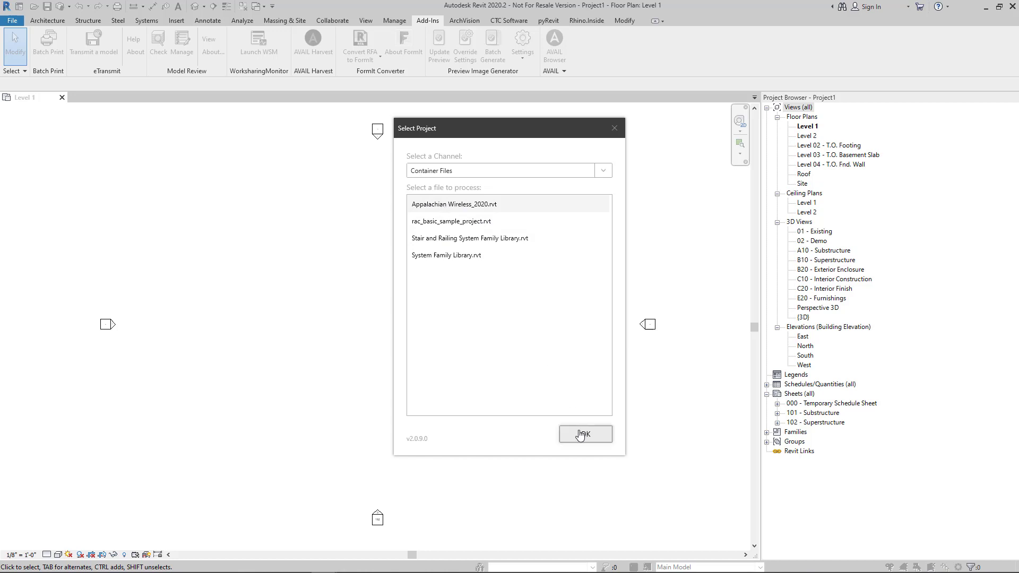
pyautogui.click(569, 441)
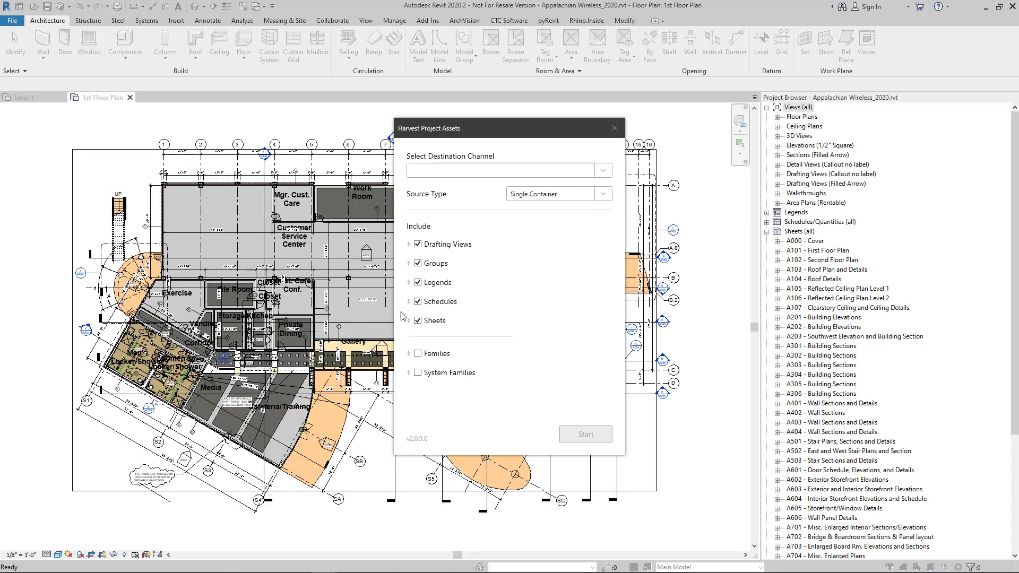
# Choose Destination Channel as the harvest target and Element Level Container as source type.
pyautogui.click(480, 173)
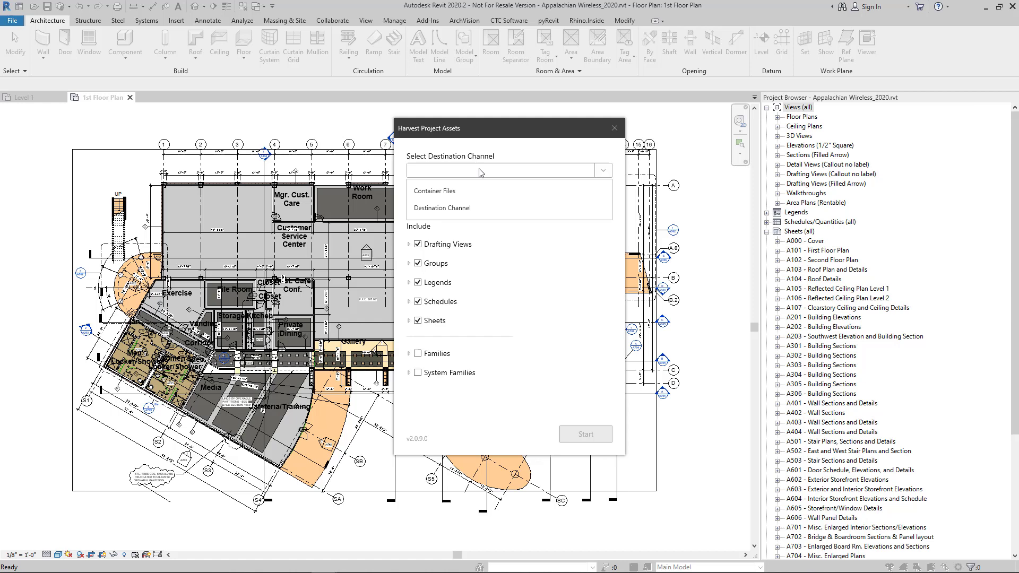
pyautogui.click(461, 210)
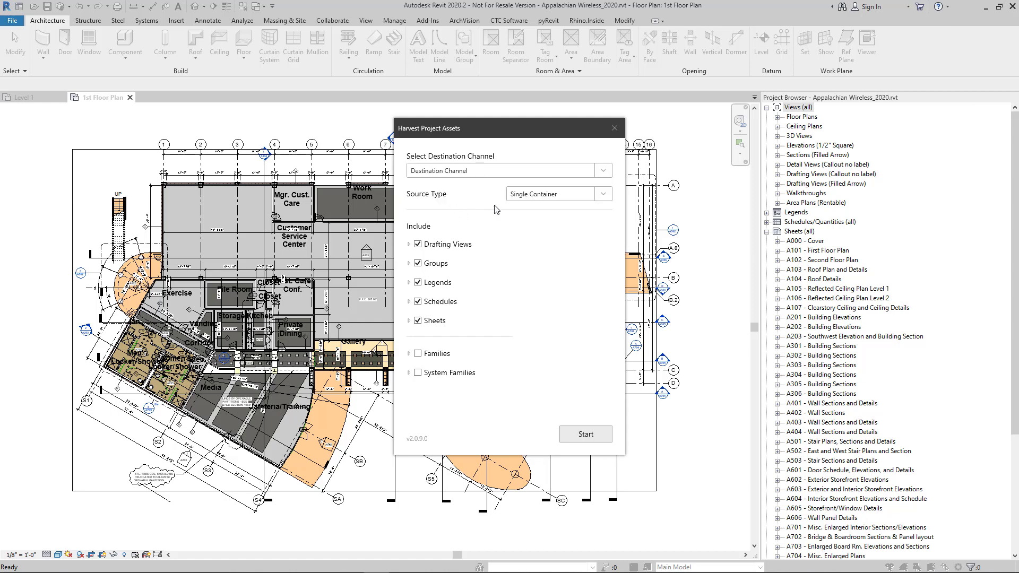
pyautogui.click(608, 197)
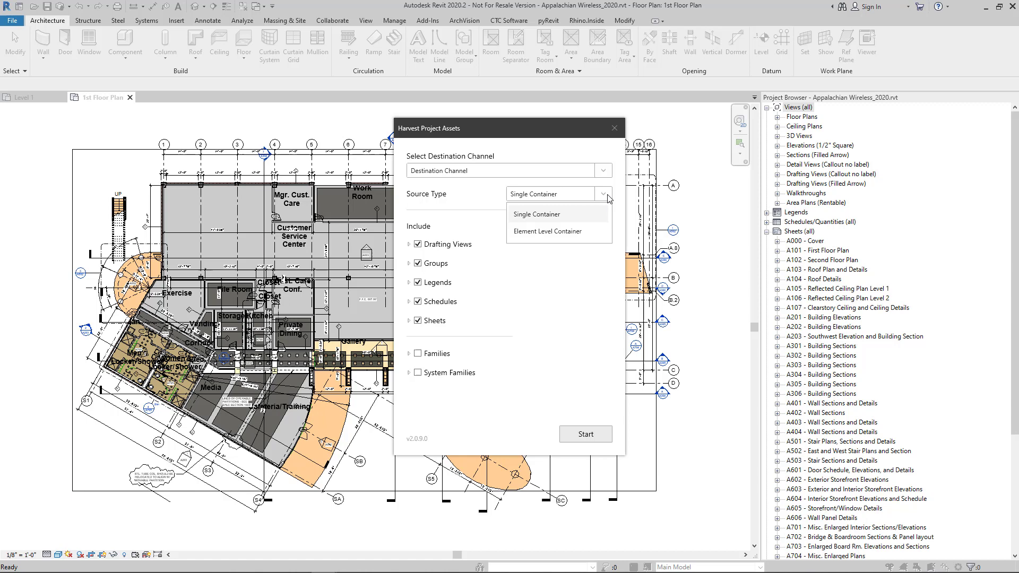
pyautogui.click(595, 237)
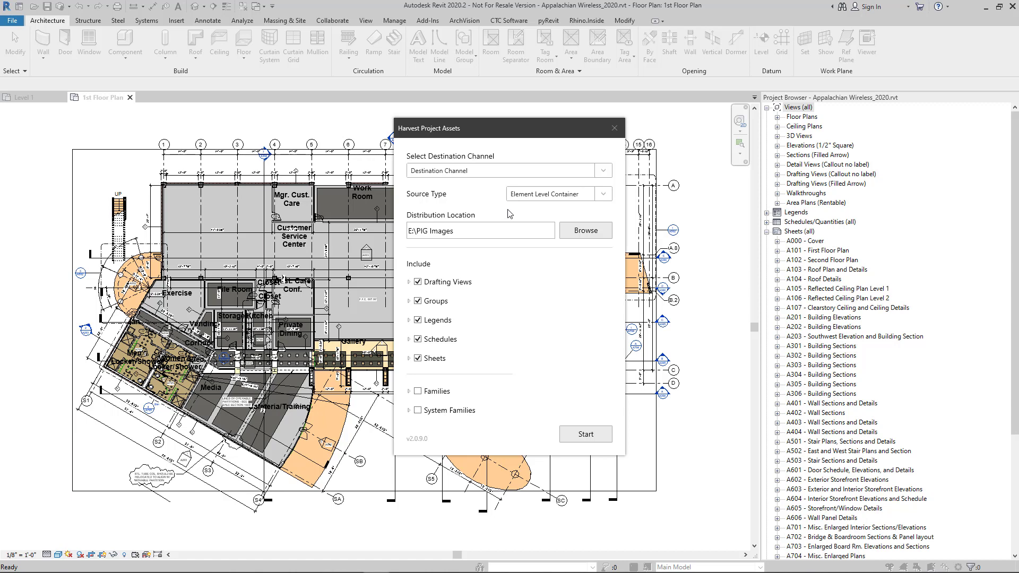
# Try the Element Level Container source type, then settle the harvest source on Single Container.
pyautogui.click(606, 195)
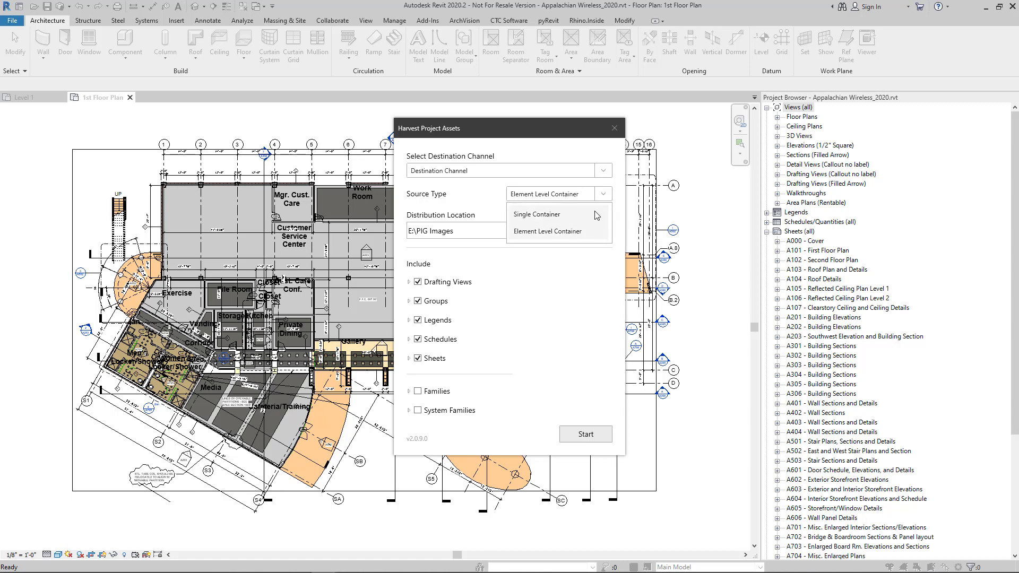
pyautogui.click(596, 216)
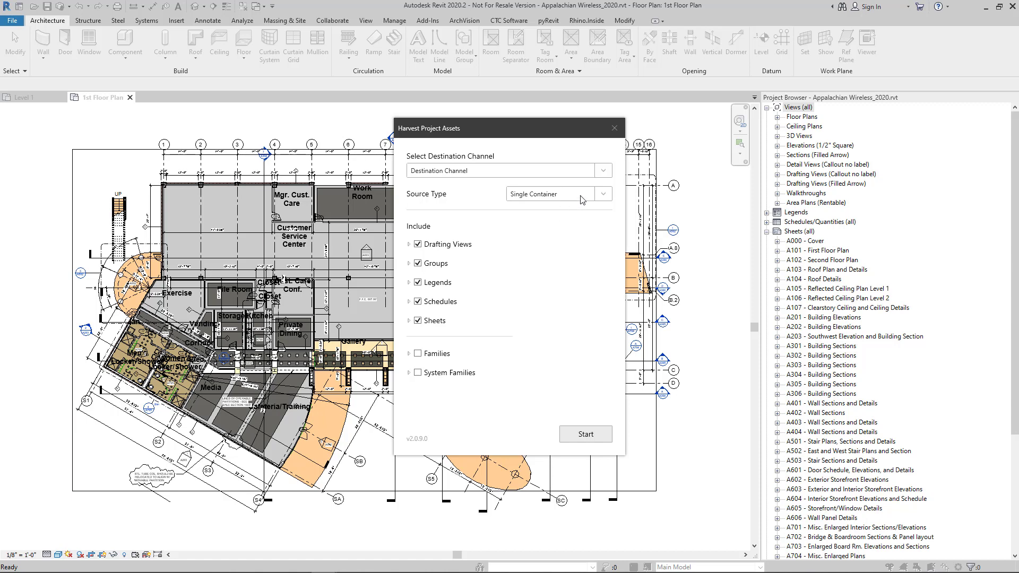
pyautogui.click(579, 198)
pyautogui.click(560, 231)
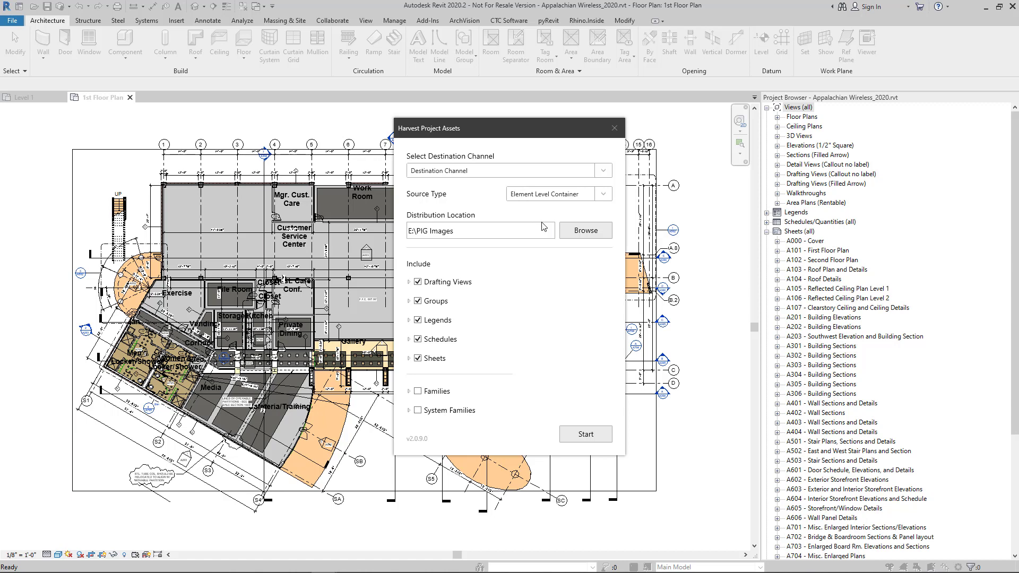
pyautogui.click(602, 196)
pyautogui.click(590, 215)
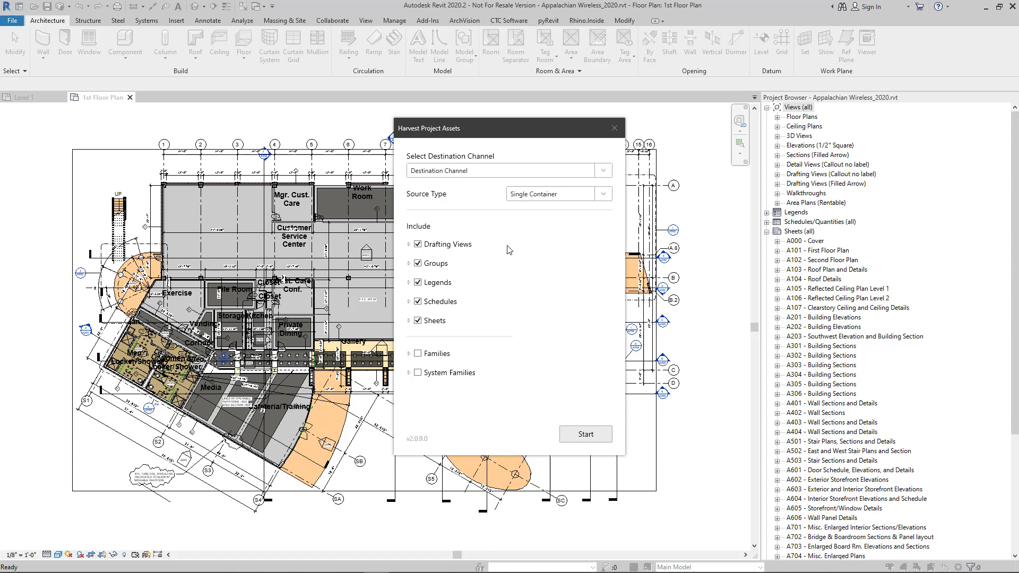
# Exclude all five asset categories: Drafting Views, Groups, Legends, Schedules and Sheets.
pyautogui.click(418, 245)
pyautogui.click(418, 264)
pyautogui.click(418, 284)
pyautogui.click(418, 302)
pyautogui.click(418, 320)
# Include only the Curb Detail drafting view.
pyautogui.click(409, 245)
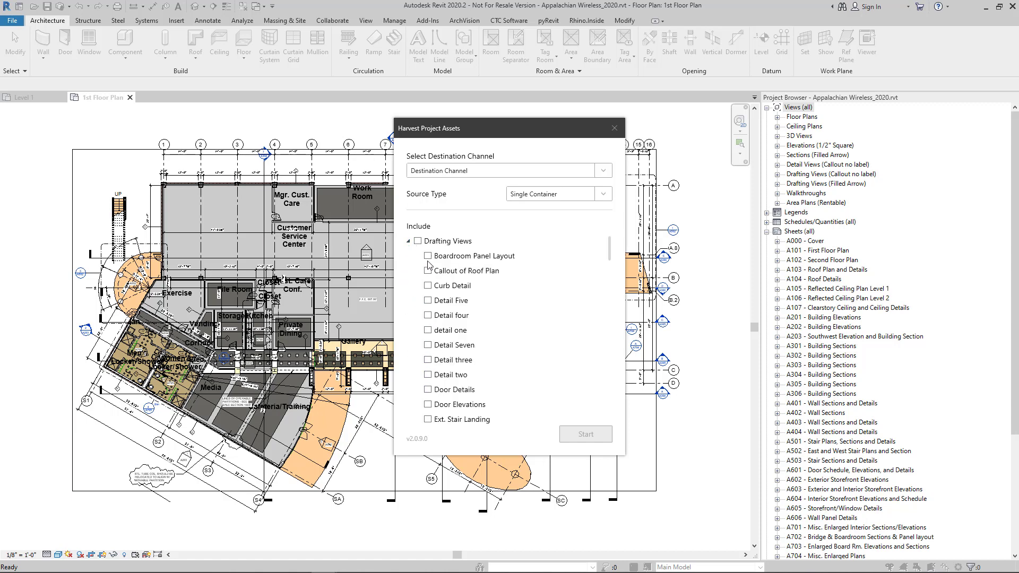
pyautogui.scroll(-2, 431, 268)
pyautogui.scroll(2, 437, 291)
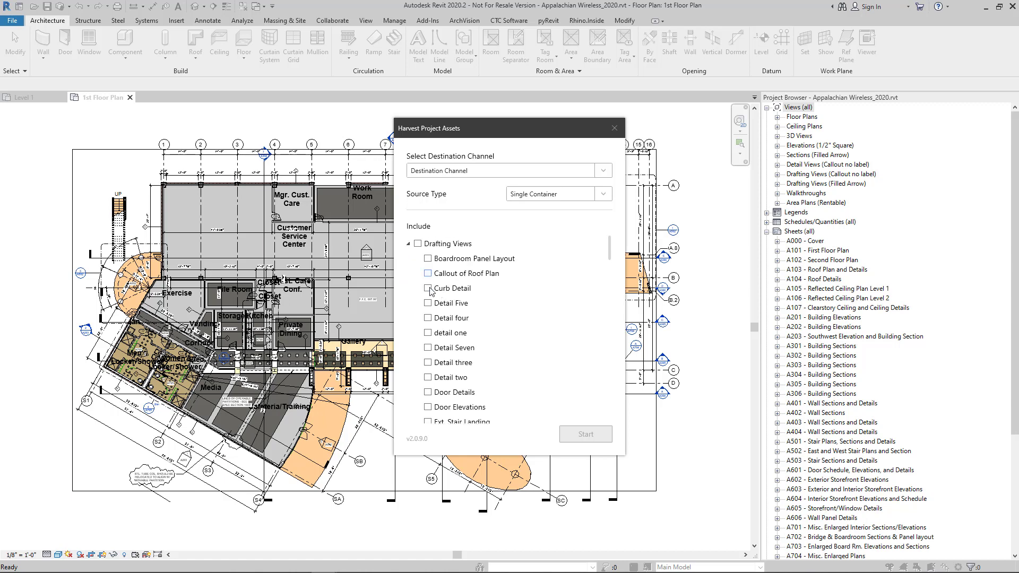
pyautogui.click(428, 288)
pyautogui.click(409, 244)
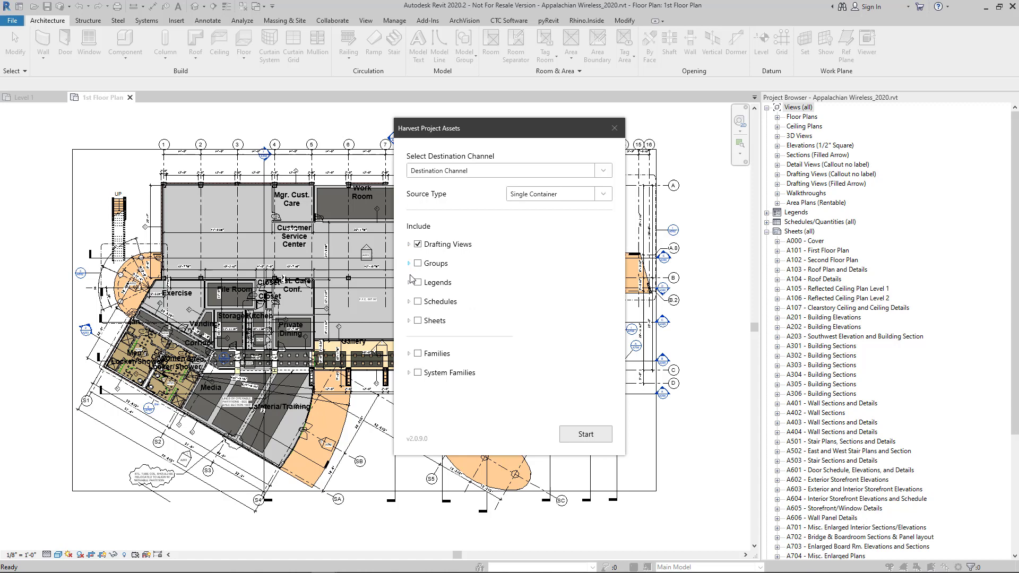
# Include the A104 - Roof Details sheet and run the harvest to Destination Channel.
pyautogui.click(410, 322)
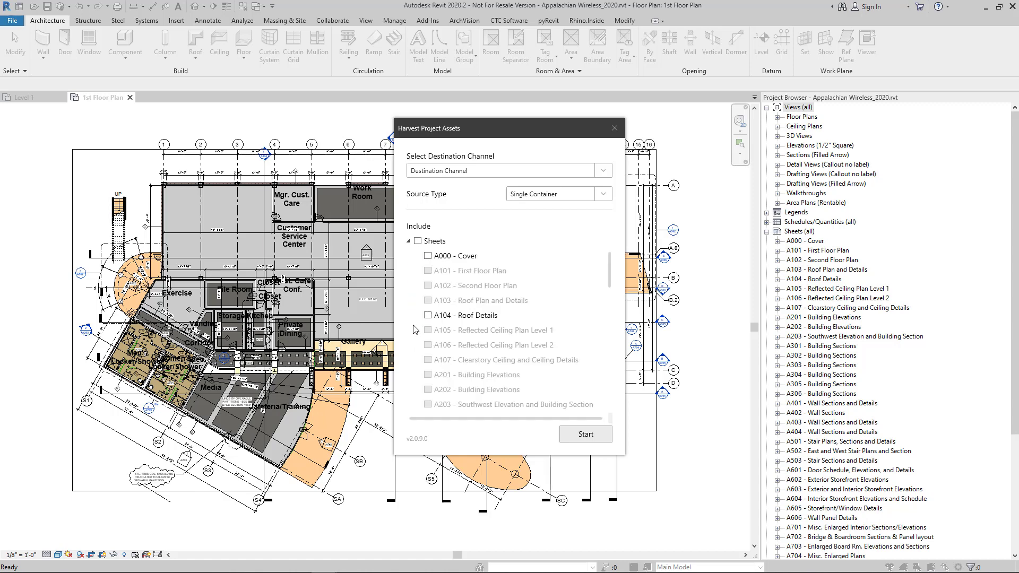
pyautogui.click(428, 315)
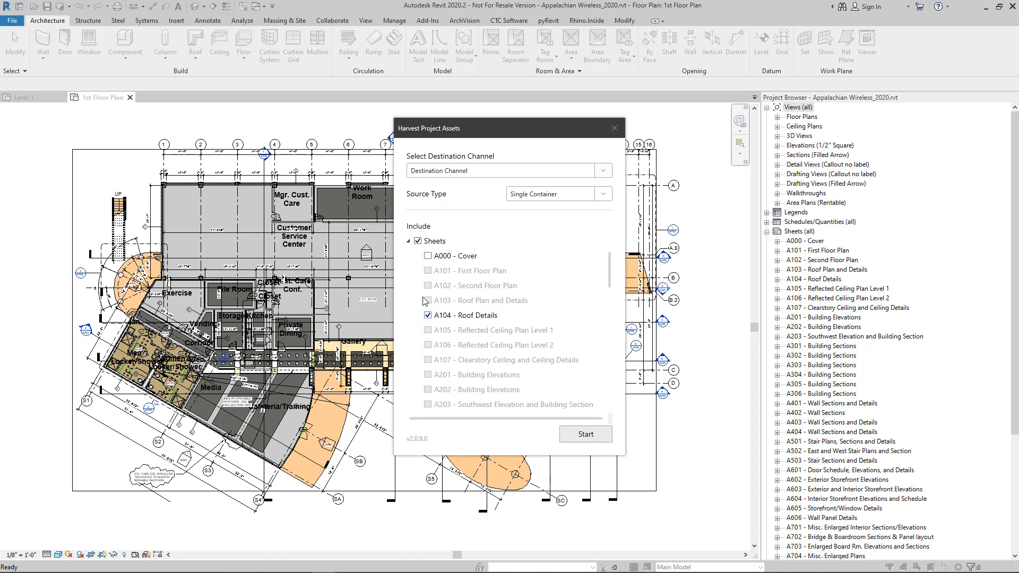
pyautogui.click(408, 241)
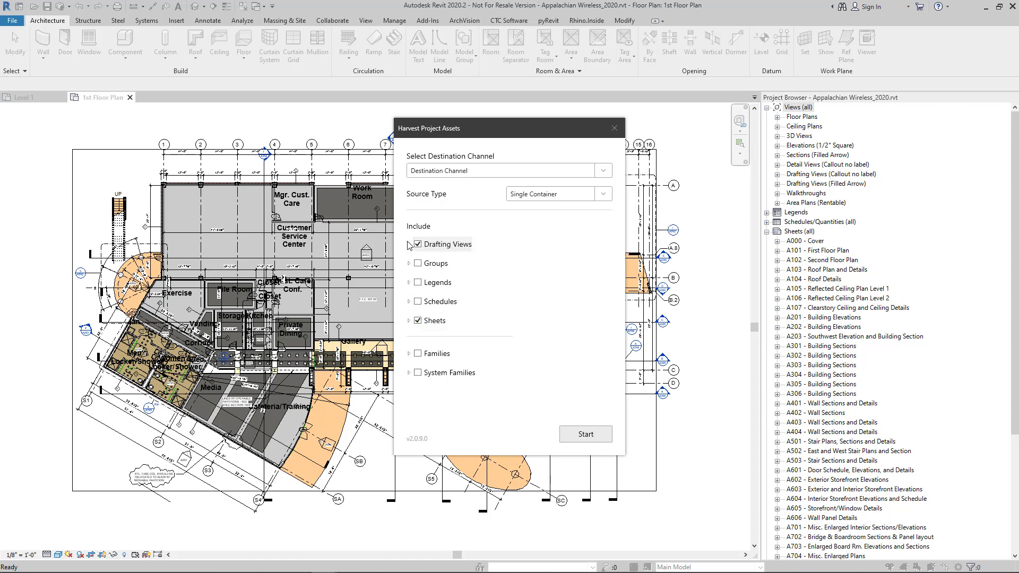
pyautogui.click(574, 436)
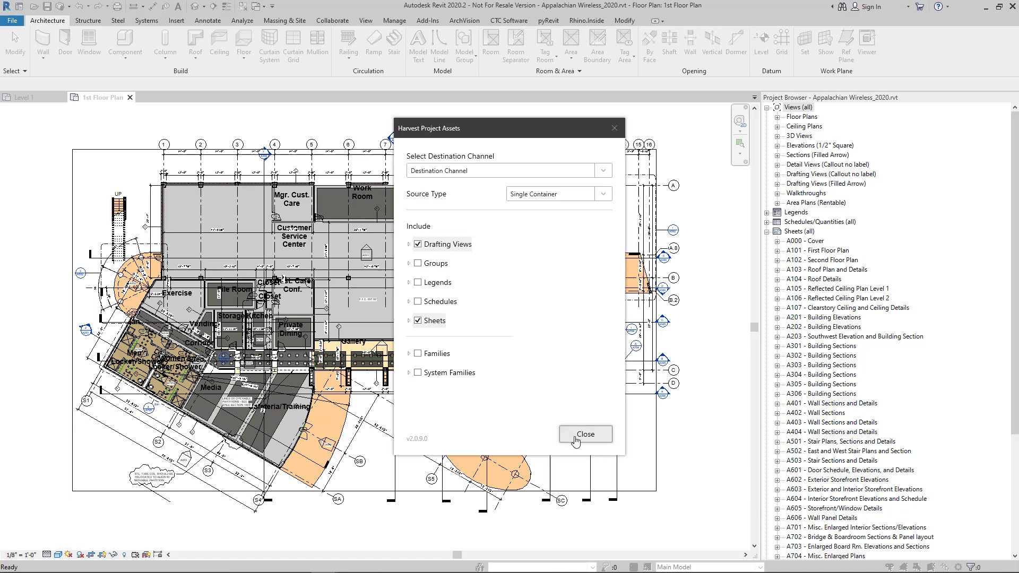
pyautogui.click(575, 438)
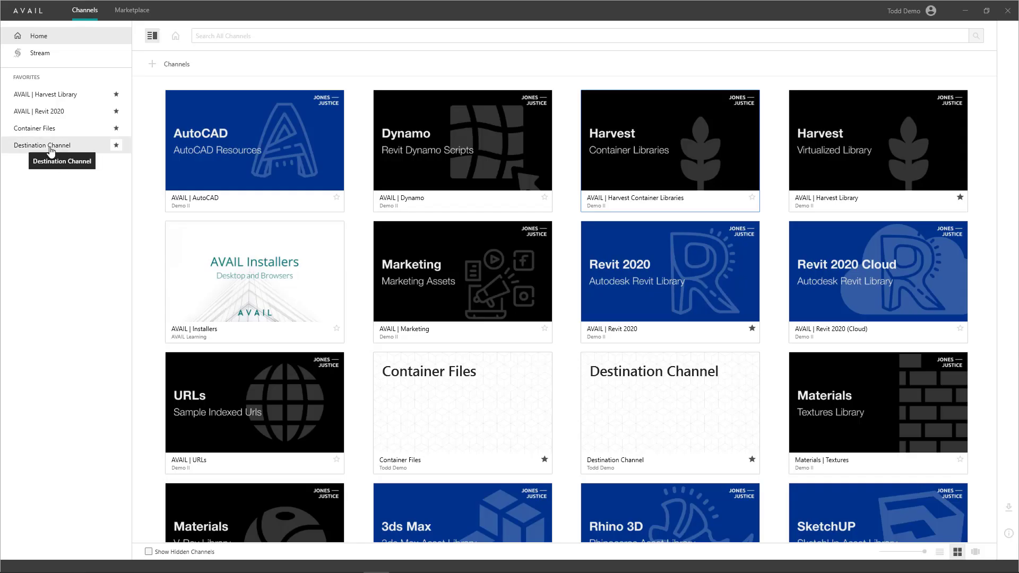
# Check Curb Detail and A104 - Roof Details in Destination Channel, then browse the AVAIL | Harvest Library grid.
pyautogui.click(51, 151)
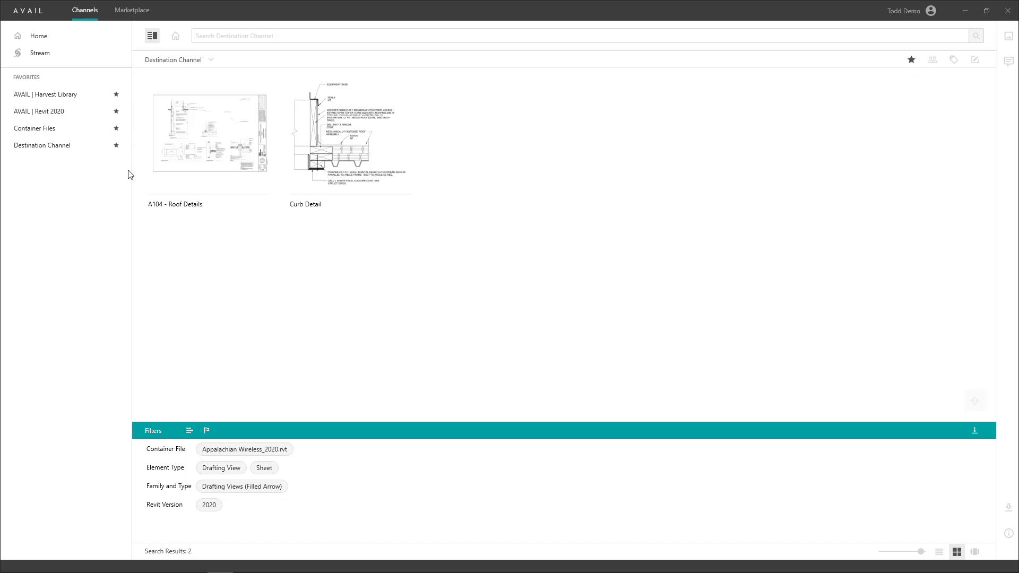
pyautogui.click(55, 98)
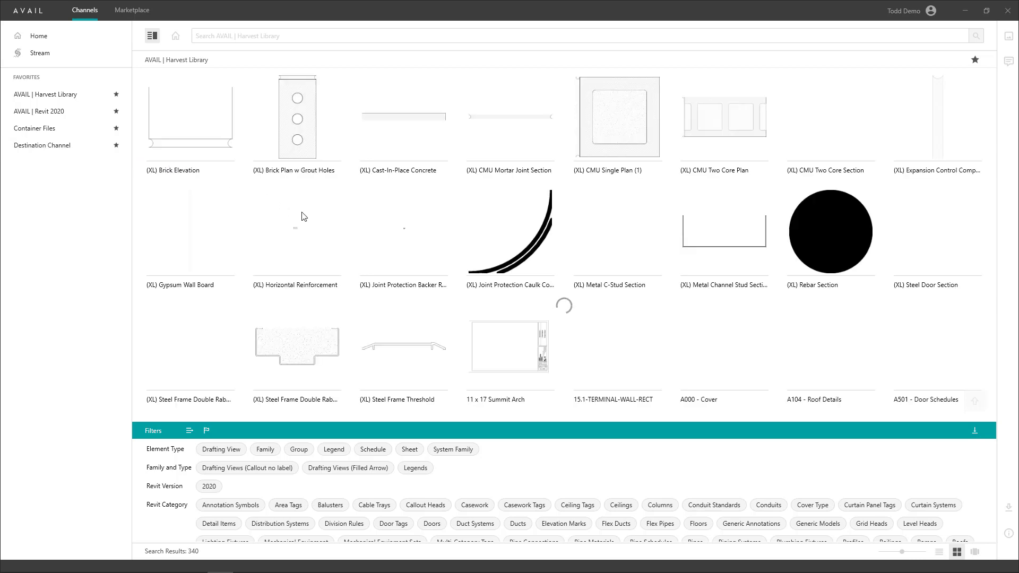
pyautogui.keyDown('ctrl'); pyautogui.scroll(2, 306, 217); pyautogui.keyUp('ctrl')
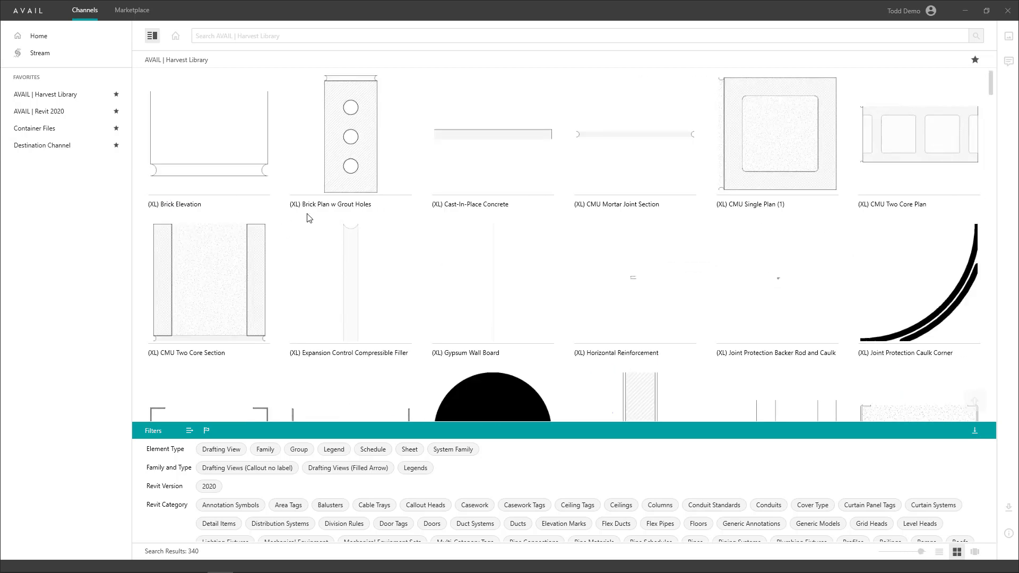
pyautogui.scroll(-10, 306, 217)
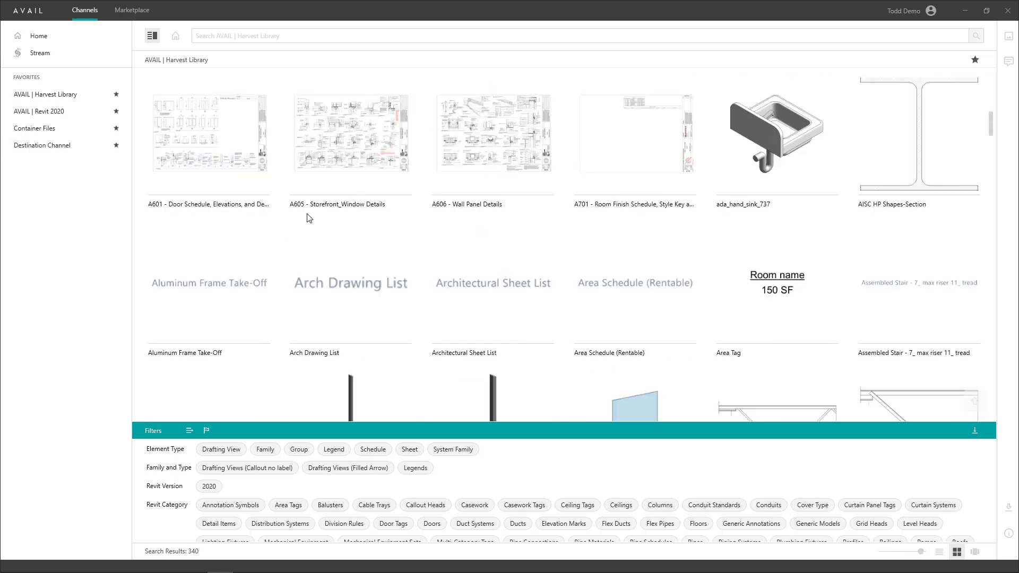
pyautogui.scroll(-5, 310, 217)
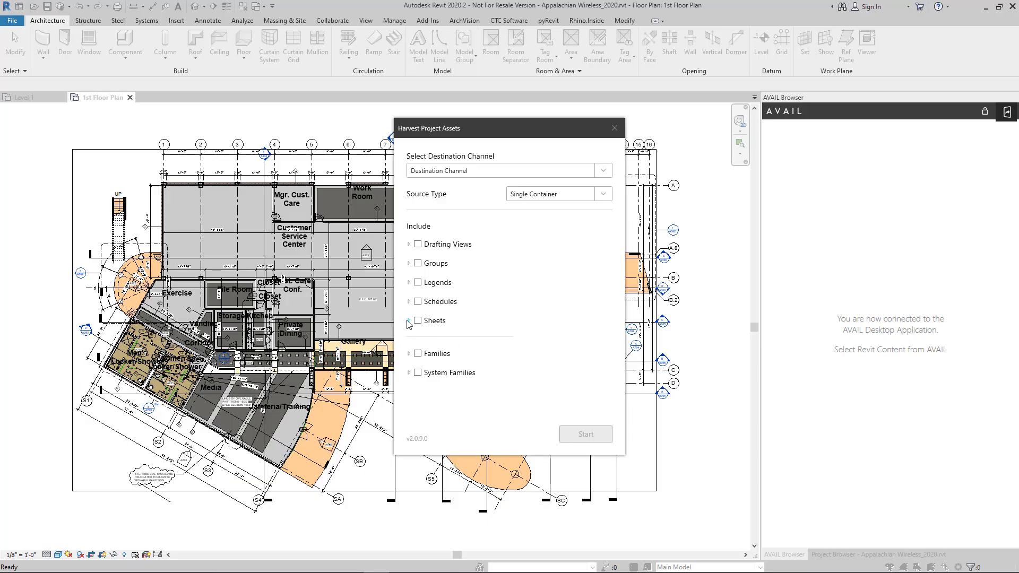
# Re-include the A104 - Roof Details sheet, then drag Curb Detail from Destination Channel onto sheet A002.
pyautogui.click(409, 321)
pyautogui.click(428, 315)
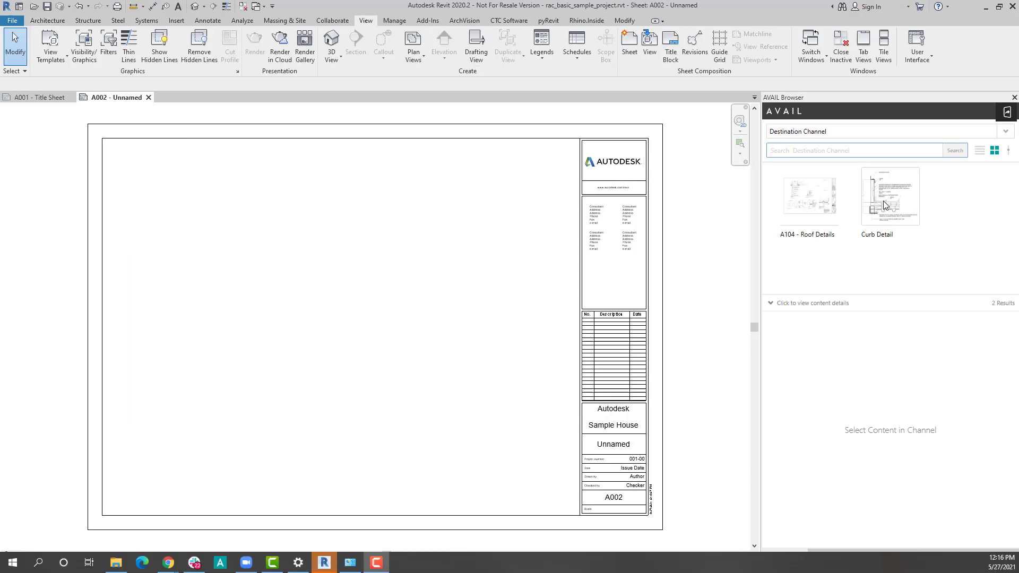
pyautogui.click(890, 196)
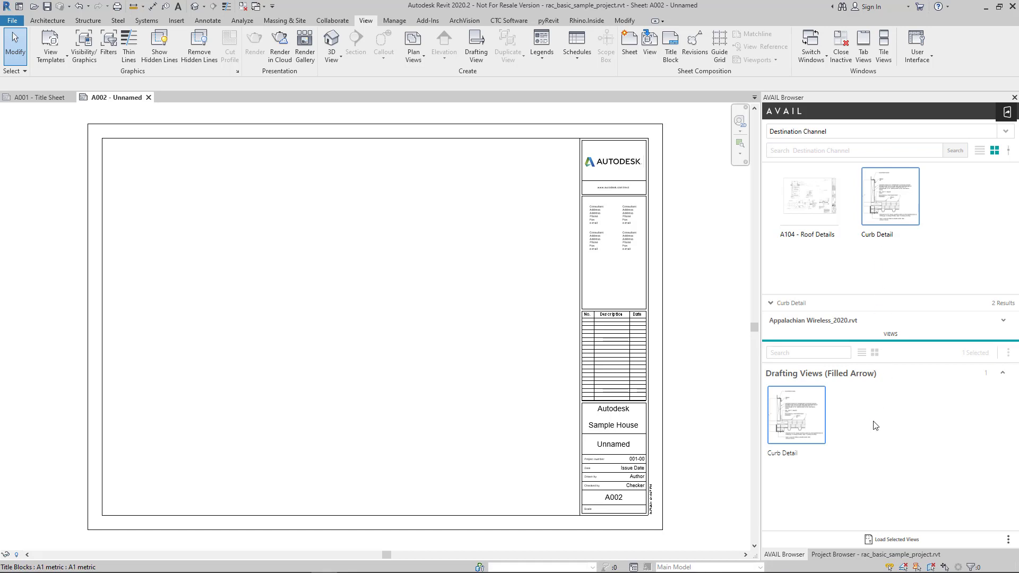
pyautogui.moveTo(809, 423); pyautogui.dragTo(509, 190)
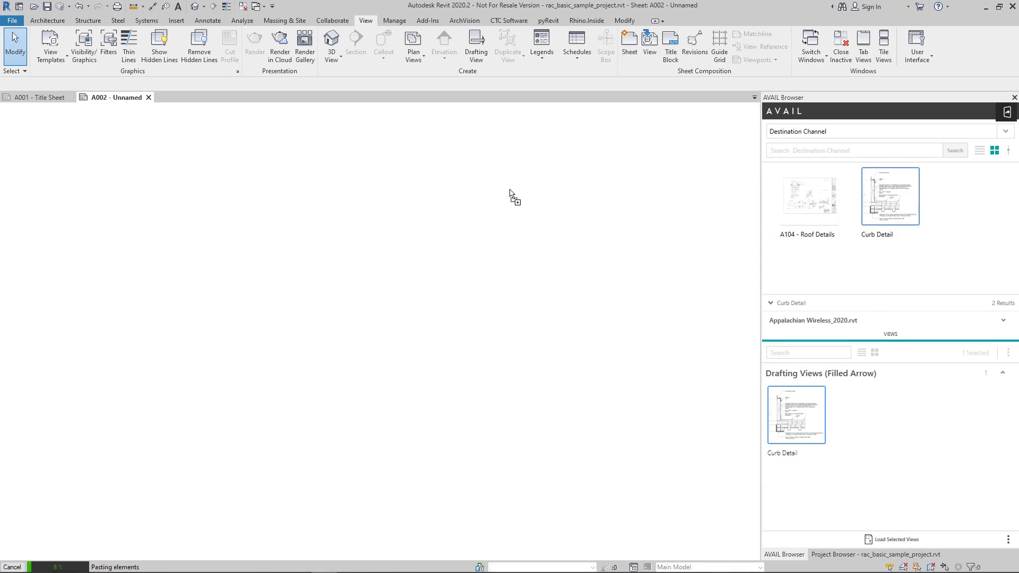